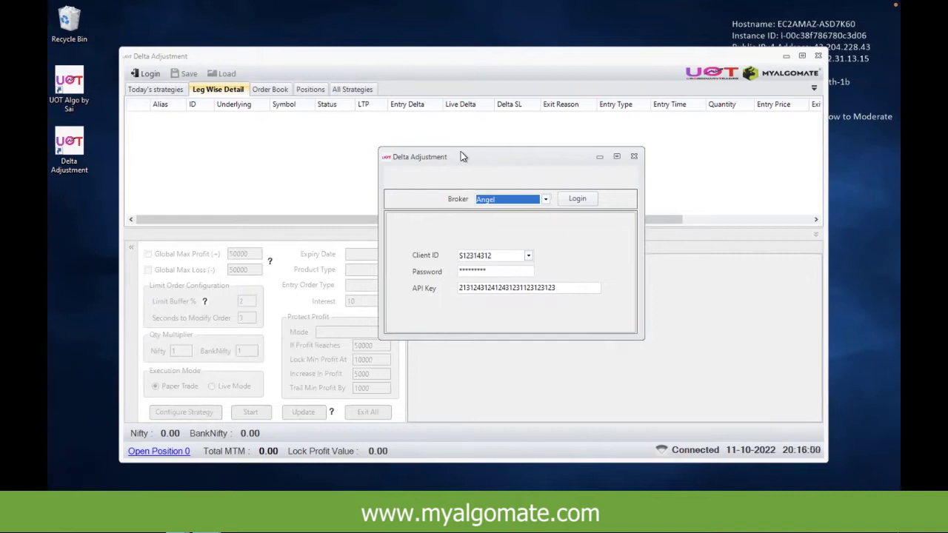
Switch to Chrome with the personal profile, search Google for "nse option chain" and close the spare blank tab
{"action": "left_click_drag", "start_coordinate": [465, 159], "coordinate": [415, 157]}
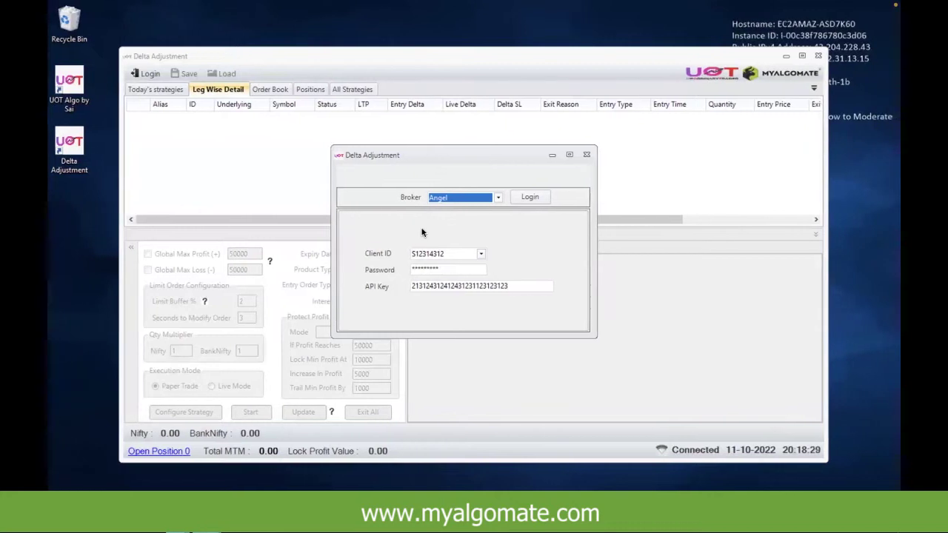
{"action": "key", "text": "ctrl+Left"}
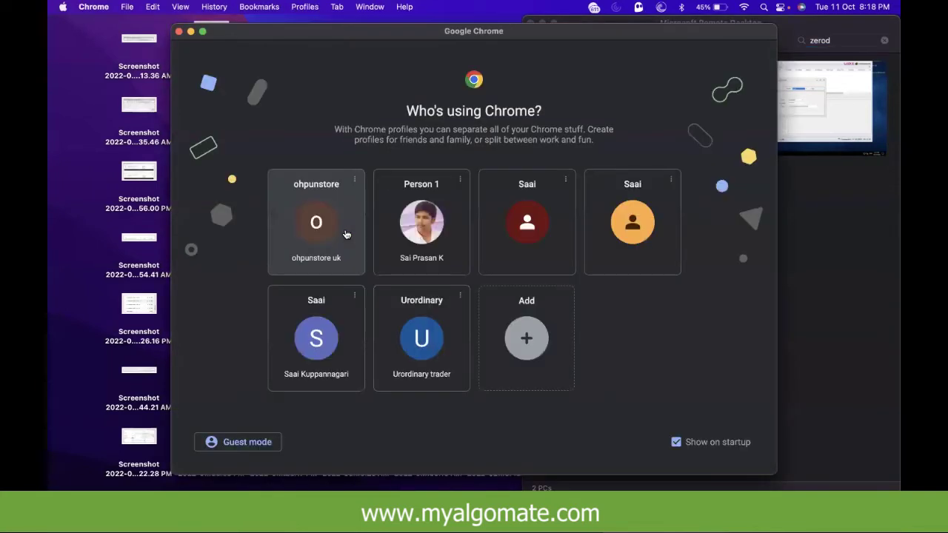
{"action": "left_click", "coordinate": [418, 226]}
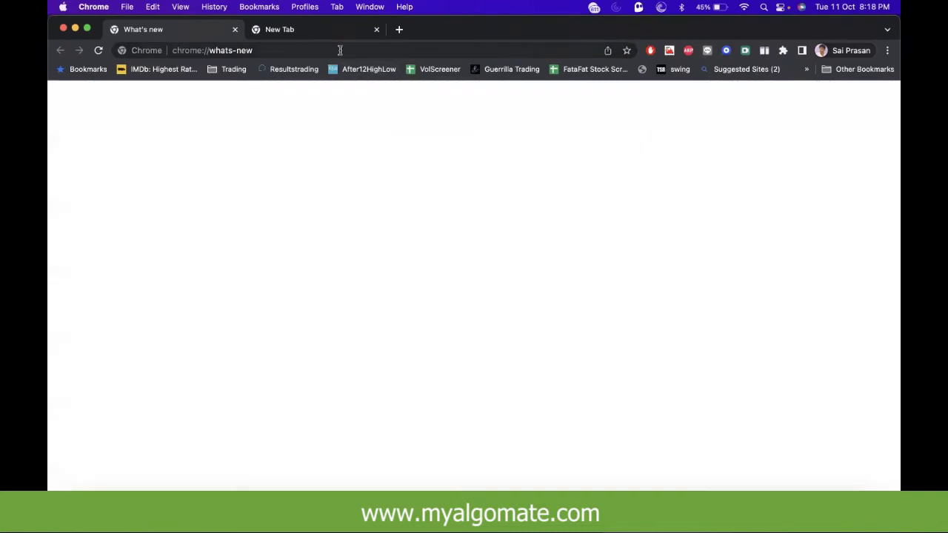
{"action": "left_click", "coordinate": [340, 50]}
{"action": "type", "text": "nse "}
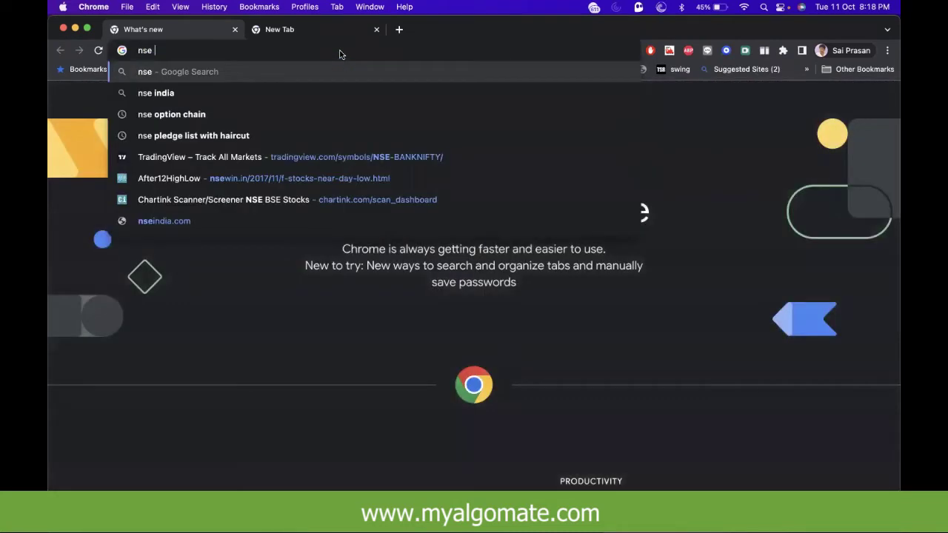
{"action": "type", "text": "option chain"}
{"action": "key", "text": "Return"}
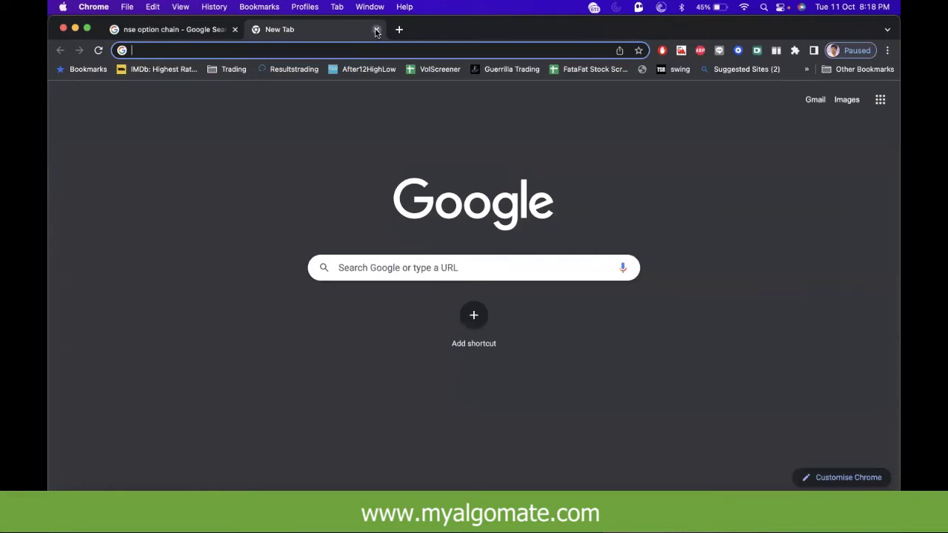
{"action": "left_click", "coordinate": [376, 29]}
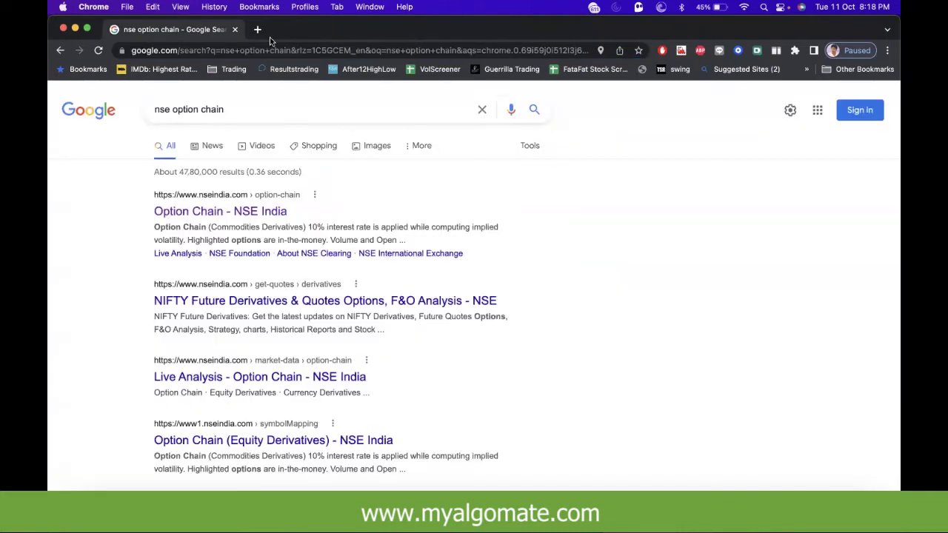
Open opstra.definedge.com in a new browser tab and launch its Options Strategy Builder
{"action": "left_click", "coordinate": [257, 29]}
{"action": "type", "text": "opstra.definedge.com"}
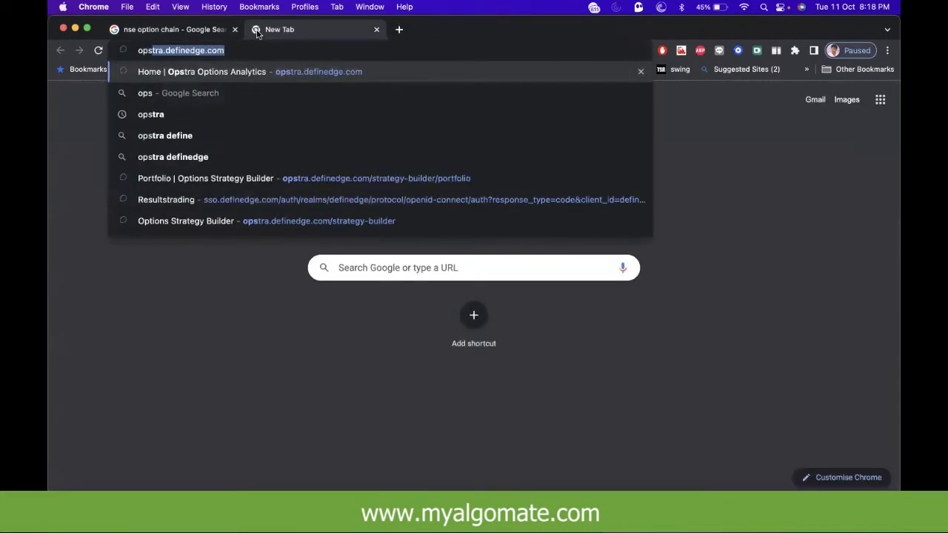
{"action": "key", "text": "Return"}
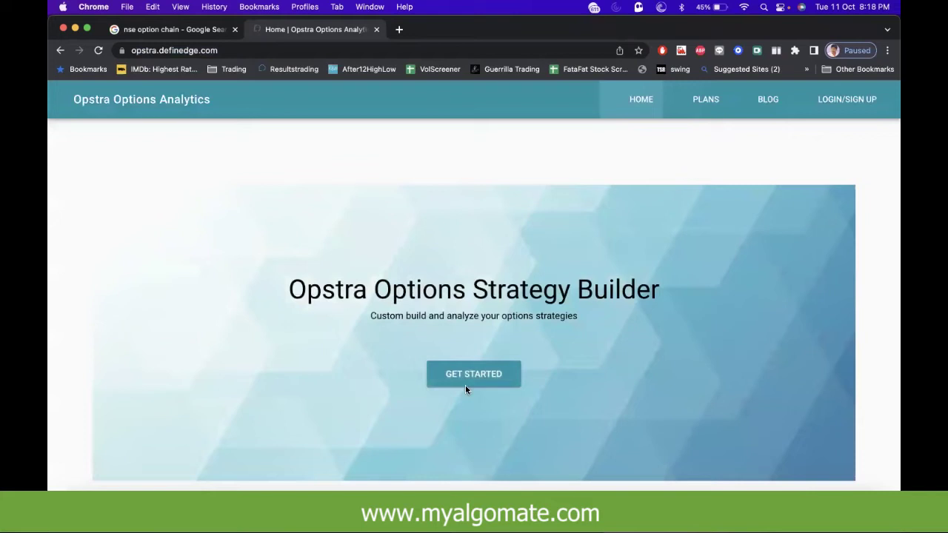
{"action": "left_click", "coordinate": [479, 374]}
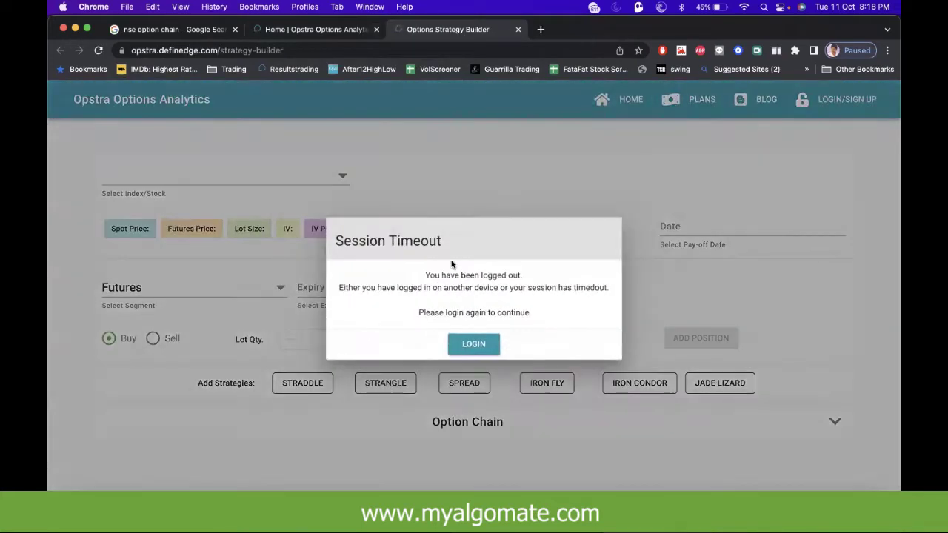
Log in to the Definedge account with the saved credentials, then enter, confirm and submit a new account password
{"action": "left_click", "coordinate": [462, 344]}
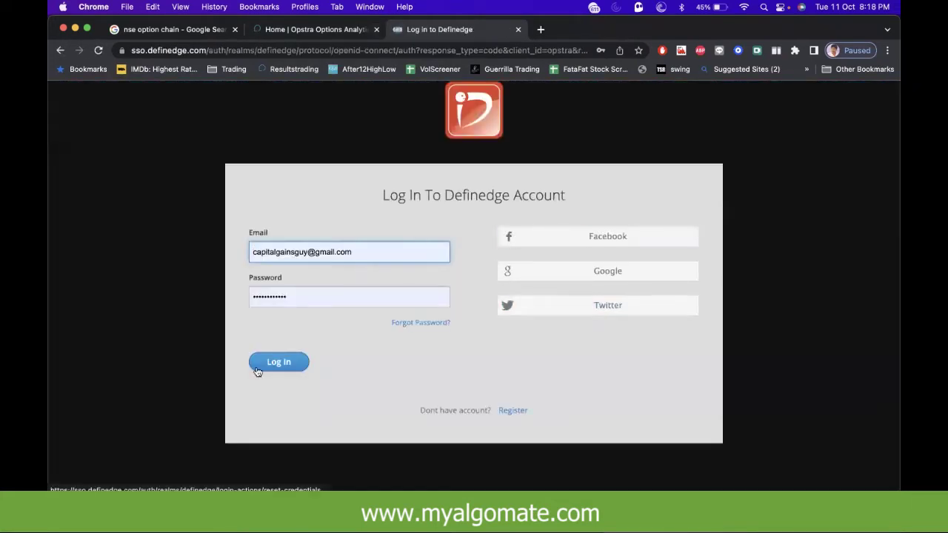
{"action": "left_click", "coordinate": [257, 369]}
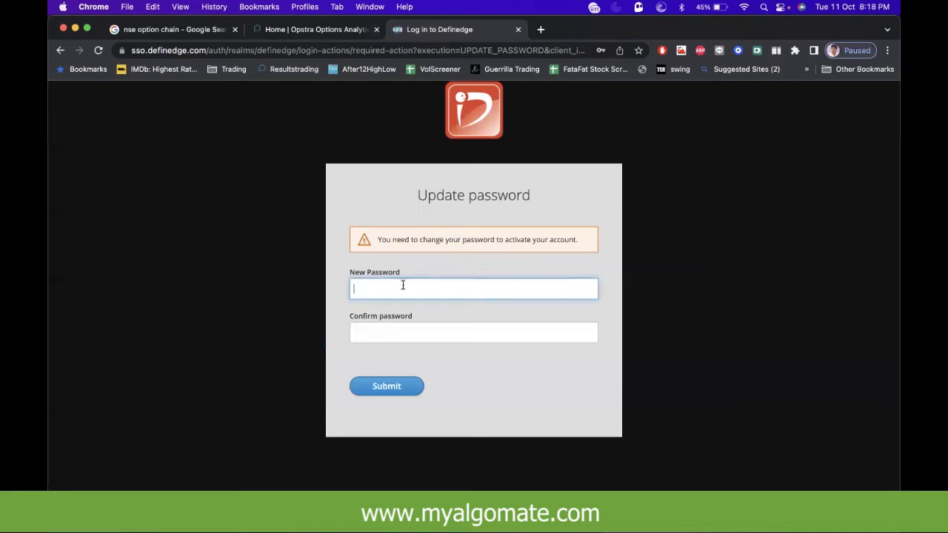
{"action": "left_click", "coordinate": [402, 285]}
{"action": "type", "text": "••••••••••••"}
{"action": "key", "text": "Tab"}
{"action": "type", "text": "••••••••••••"}
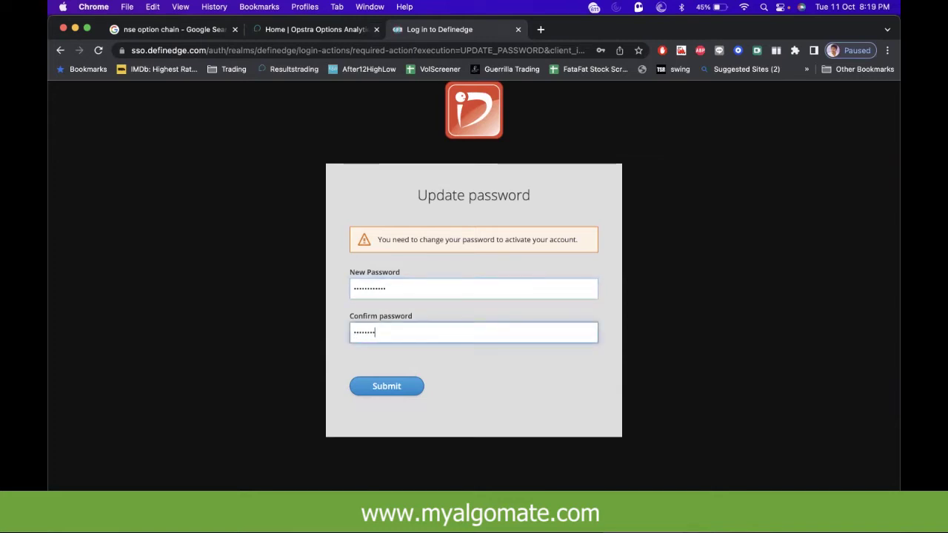
{"action": "key", "text": "Return"}
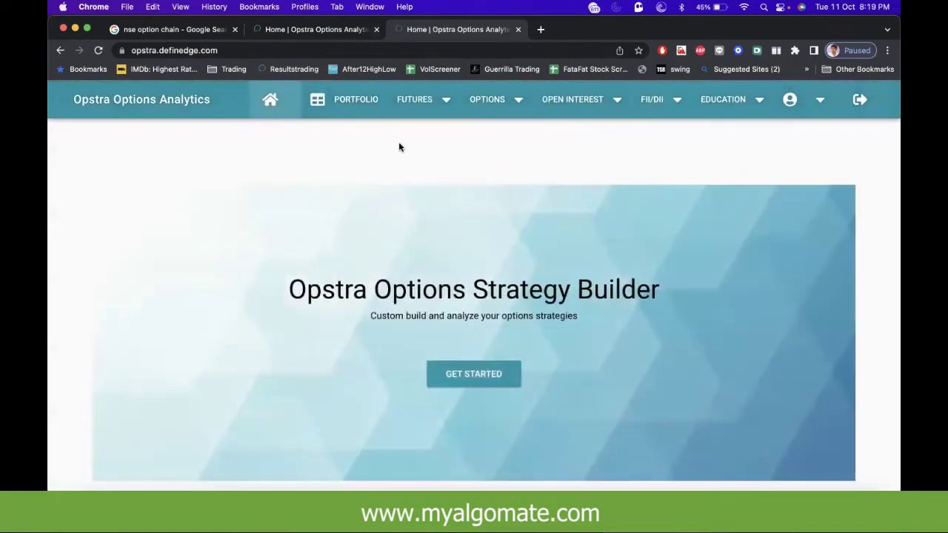
Open the Options Simulator and bring the option chain strikes around 17500 into view
{"action": "left_click", "coordinate": [501, 111]}
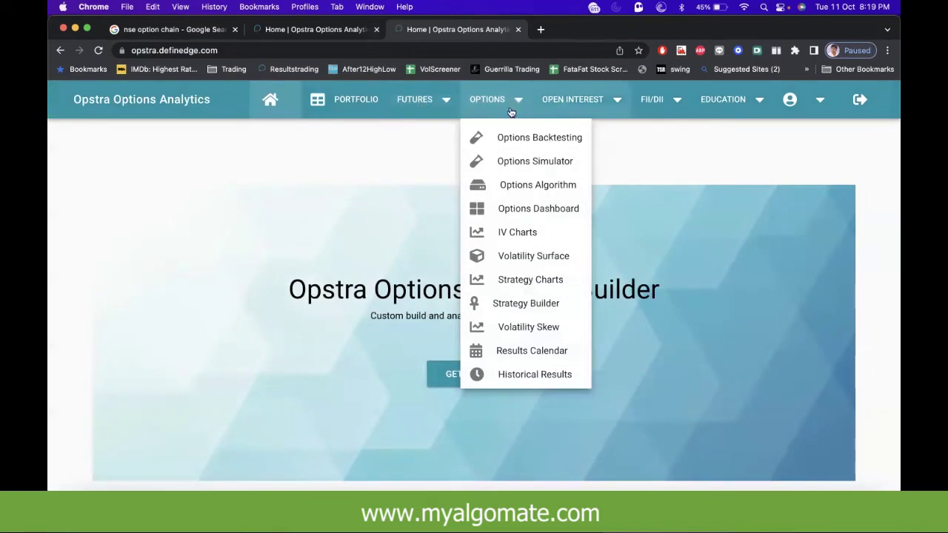
{"action": "left_click", "coordinate": [518, 161]}
{"action": "scroll", "coordinate": [497, 302], "scroll_direction": "down", "scroll_amount": 5}
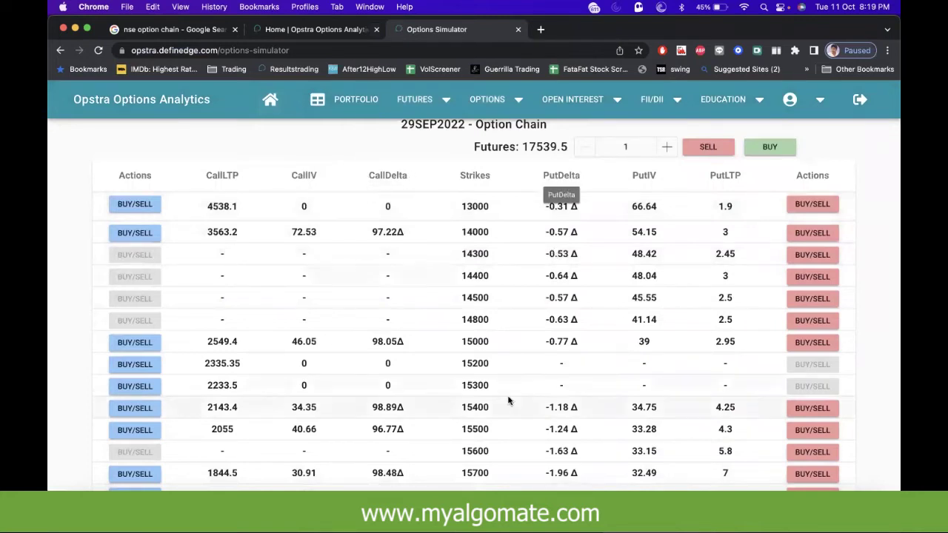
{"action": "scroll", "coordinate": [509, 400], "scroll_direction": "down", "scroll_amount": 10}
{"action": "scroll", "coordinate": [508, 400], "scroll_direction": "down", "scroll_amount": 5}
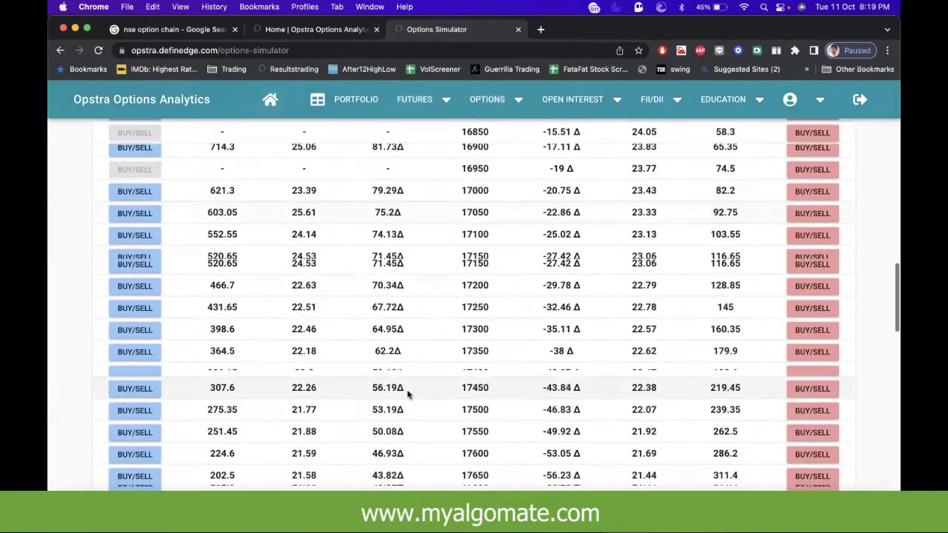
Highlight and compare the call delta and put delta of the 17500 strike in the option chain
{"action": "double_click", "coordinate": [388, 369]}
{"action": "scroll", "coordinate": [375, 406], "scroll_direction": "down", "scroll_amount": 2}
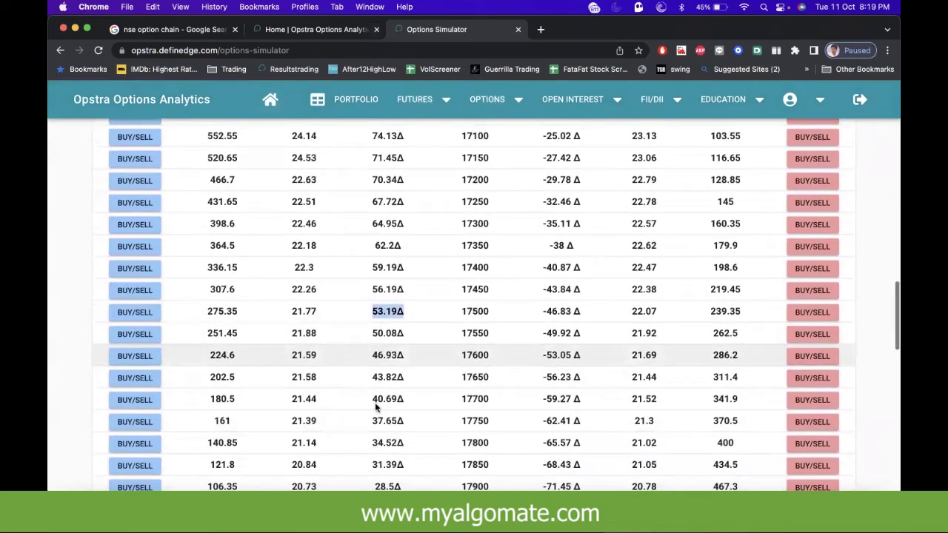
{"action": "left_click_drag", "start_coordinate": [539, 313], "coordinate": [576, 313]}
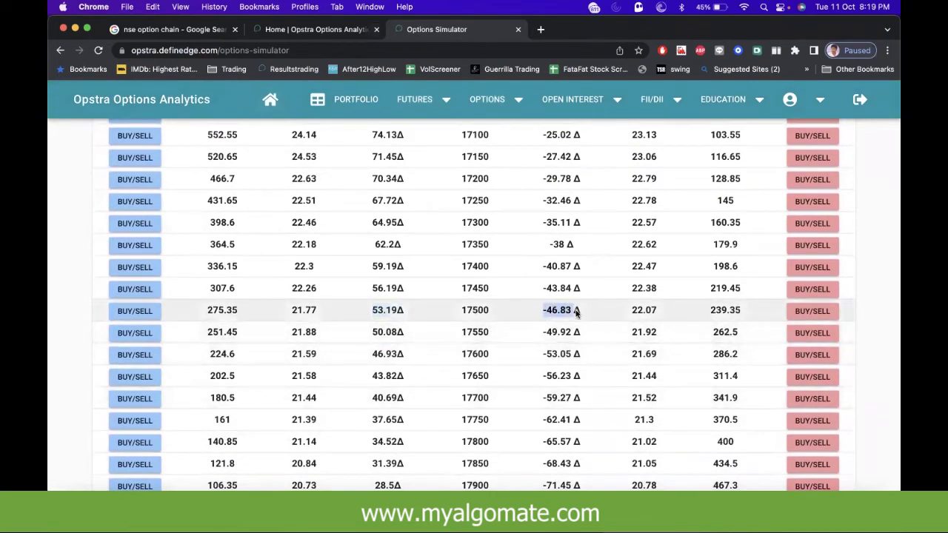
{"action": "scroll", "coordinate": [485, 333], "scroll_direction": "down", "scroll_amount": 3}
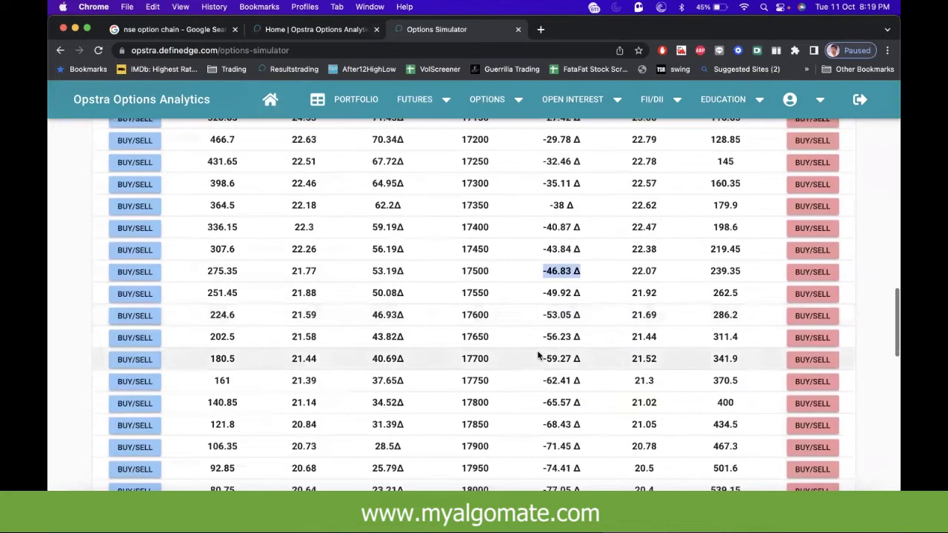
{"action": "scroll", "coordinate": [494, 303], "scroll_direction": "down", "scroll_amount": 6}
{"action": "scroll", "coordinate": [474, 292], "scroll_direction": "up", "scroll_amount": 5}
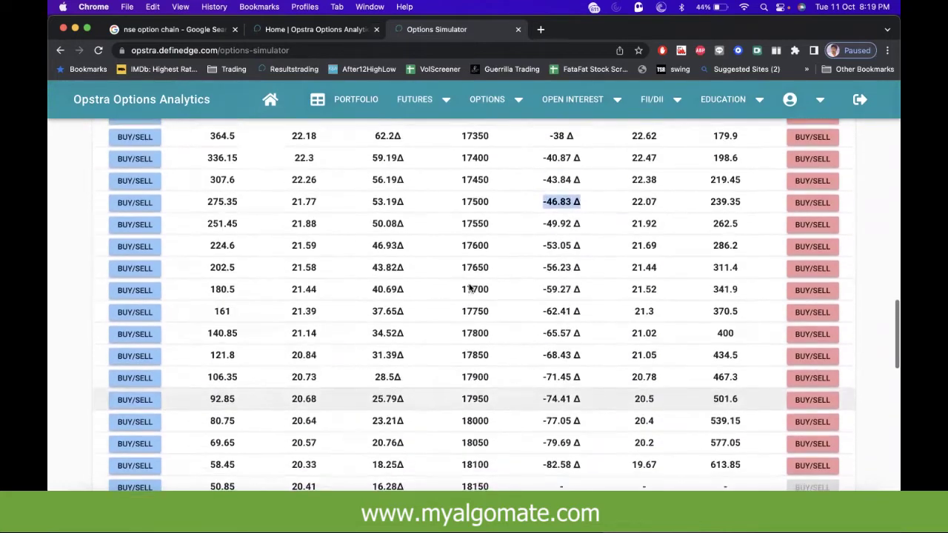
Check the futures price shown above the 29SEP2022 option chain
{"action": "scroll", "coordinate": [469, 288], "scroll_direction": "up", "scroll_amount": 20}
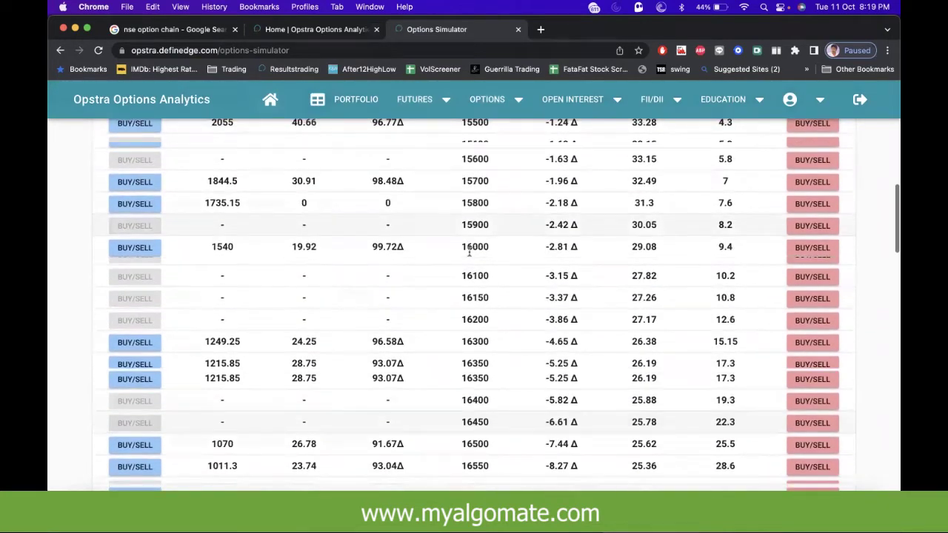
{"action": "scroll", "coordinate": [469, 207], "scroll_direction": "down", "scroll_amount": 2}
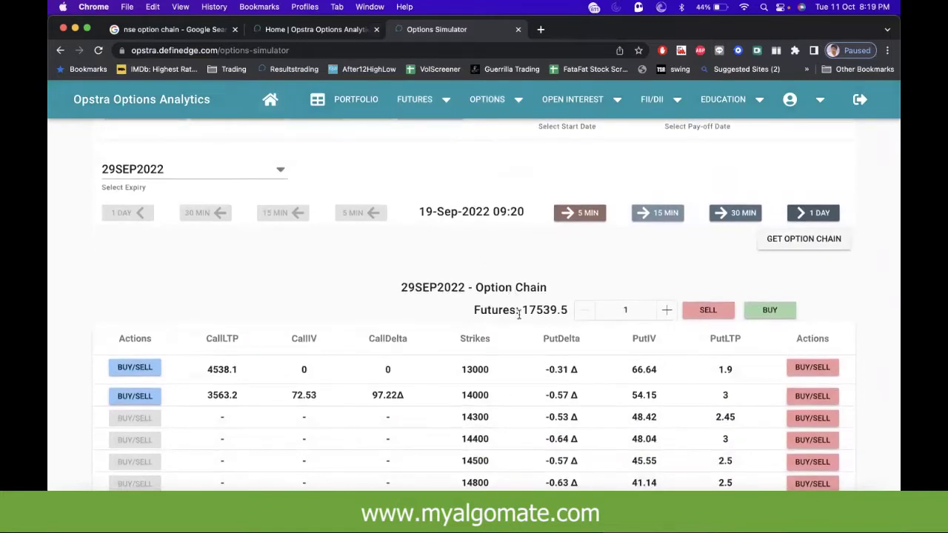
{"action": "double_click", "coordinate": [559, 309]}
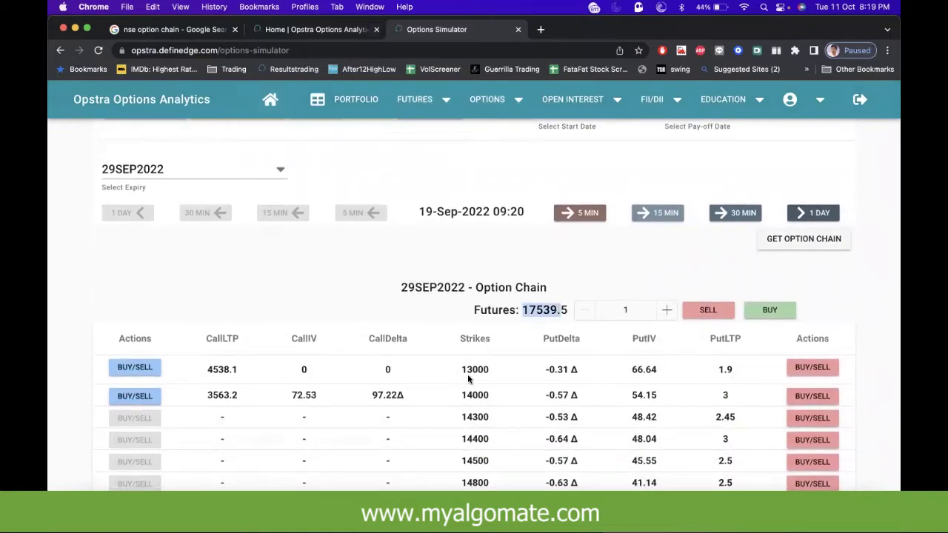
Compare the call and put deltas of the 17500 strike together with its call and put LTP
{"action": "scroll", "coordinate": [467, 374], "scroll_direction": "down", "scroll_amount": 1}
{"action": "scroll", "coordinate": [467, 374], "scroll_direction": "down", "scroll_amount": 15}
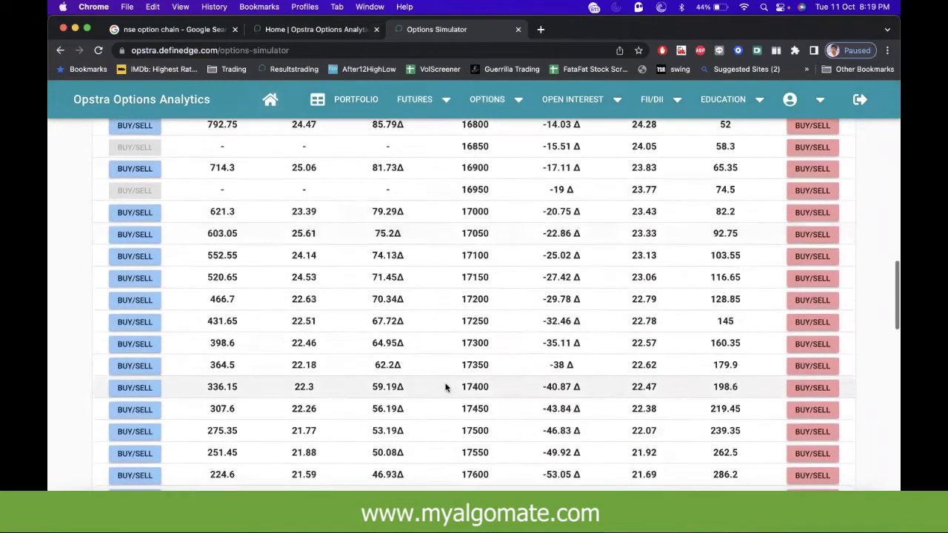
{"action": "scroll", "coordinate": [446, 387], "scroll_direction": "down", "scroll_amount": 1}
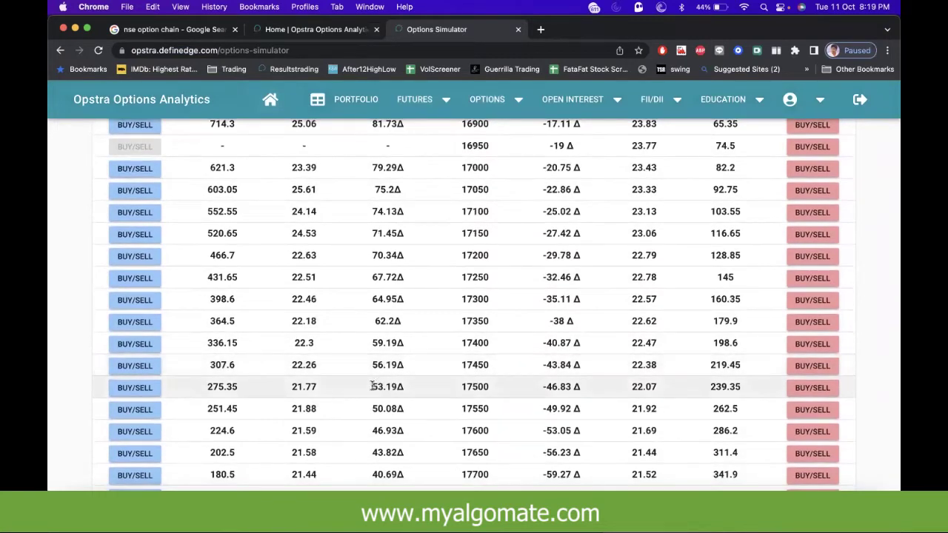
{"action": "left_click_drag", "start_coordinate": [374, 386], "coordinate": [399, 386]}
{"action": "left_click_drag", "start_coordinate": [543, 386], "coordinate": [574, 386]}
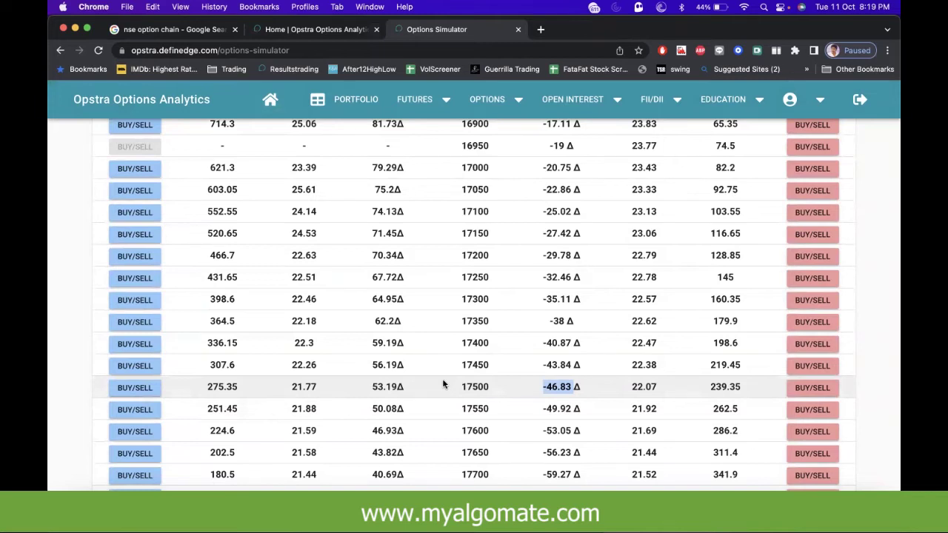
{"action": "left_click_drag", "start_coordinate": [206, 388], "coordinate": [241, 392]}
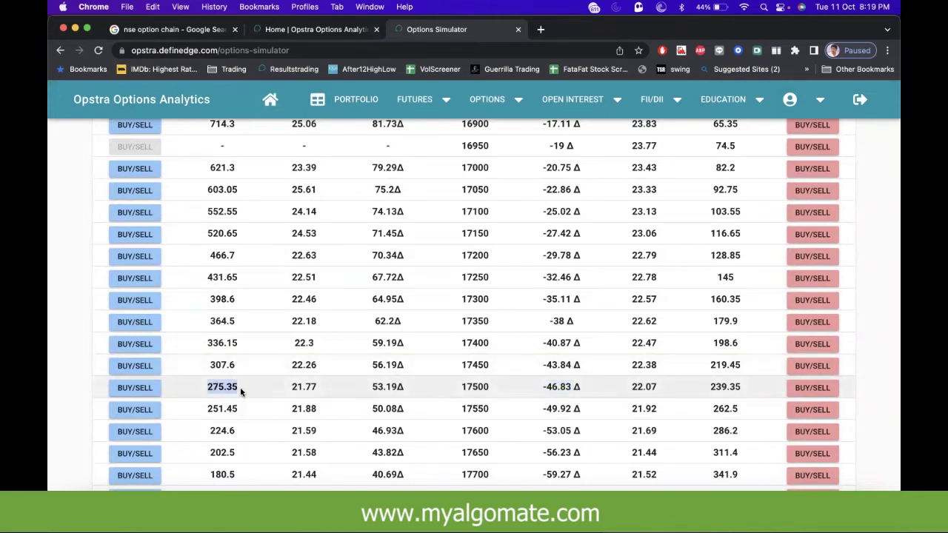
{"action": "left_click_drag", "start_coordinate": [707, 388], "coordinate": [745, 393]}
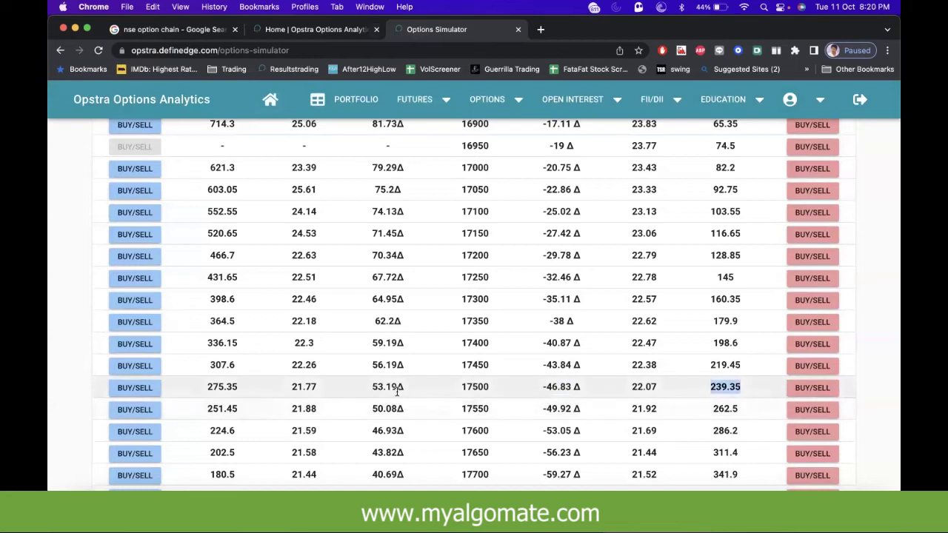
Examine the call deltas of the 17500 and 18100 strikes and the call LTP of the 18050 strike
{"action": "left_click_drag", "start_coordinate": [371, 387], "coordinate": [403, 388]}
{"action": "scroll", "coordinate": [402, 386], "scroll_direction": "down", "scroll_amount": 10}
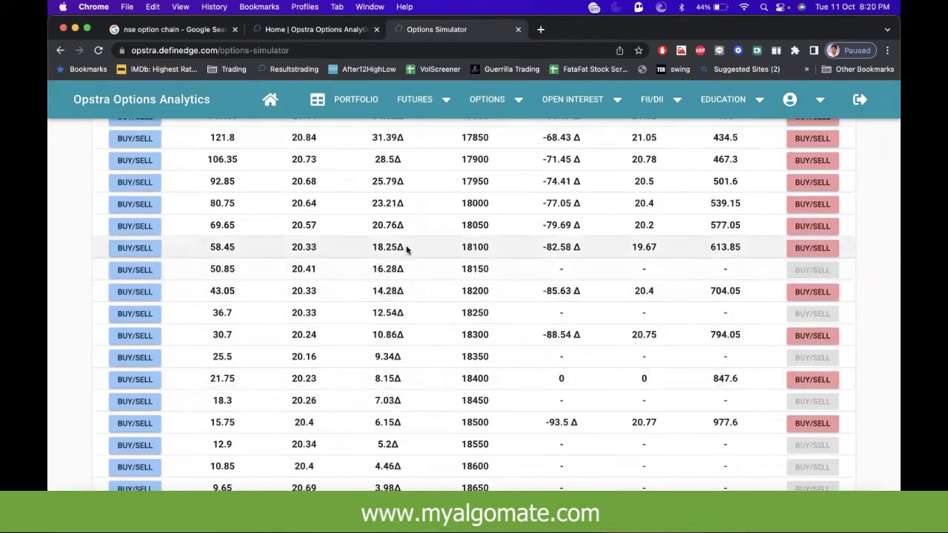
{"action": "scroll", "coordinate": [408, 276], "scroll_direction": "up", "scroll_amount": 2}
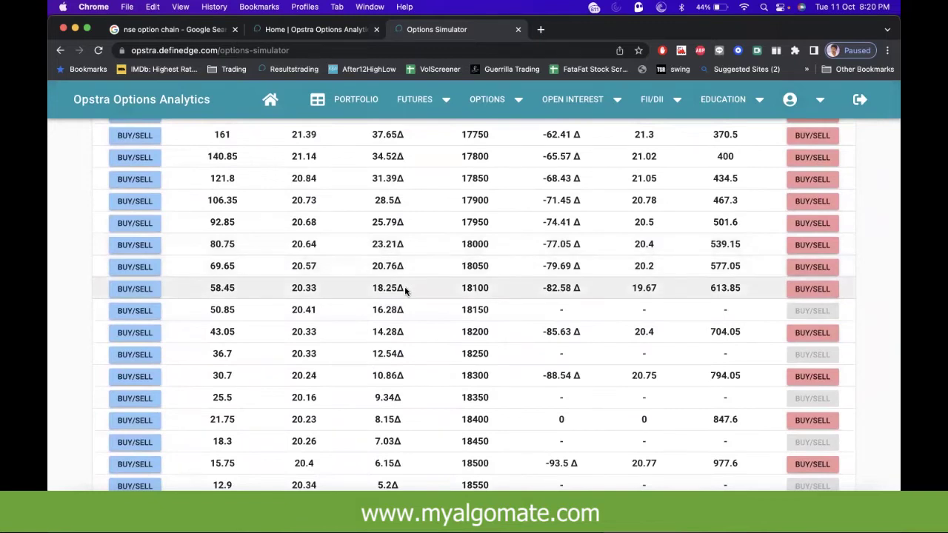
{"action": "left_click_drag", "start_coordinate": [409, 289], "coordinate": [363, 290]}
{"action": "left_click_drag", "start_coordinate": [239, 265], "coordinate": [199, 262]}
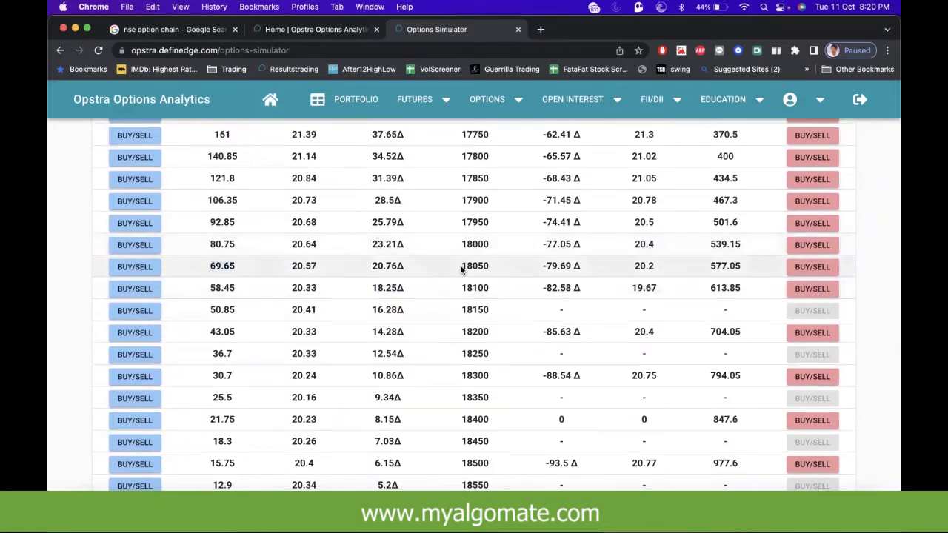
Examine the put deltas of the out-of-the-money 16650 and 16700 strikes in the option chain
{"action": "scroll", "coordinate": [460, 270], "scroll_direction": "up", "scroll_amount": 5}
{"action": "scroll", "coordinate": [461, 270], "scroll_direction": "up", "scroll_amount": 10}
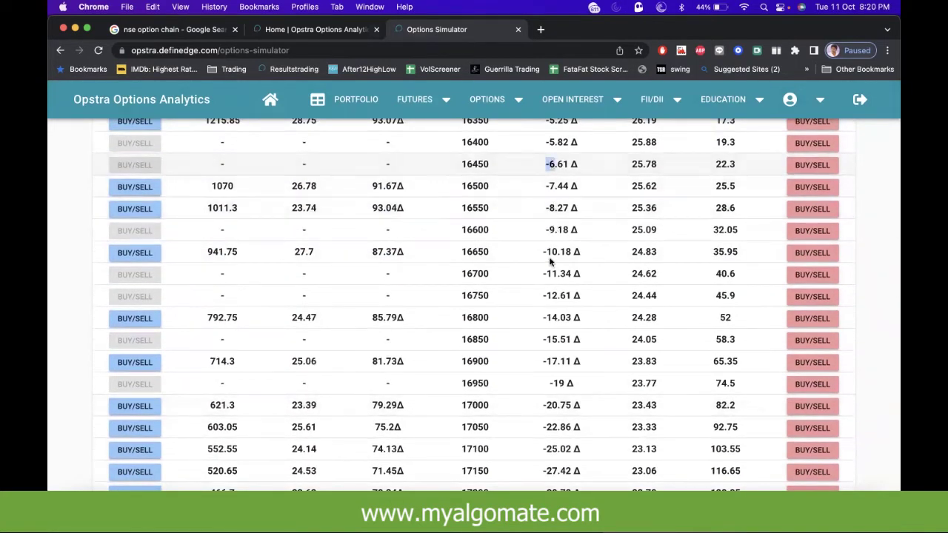
{"action": "left_click_drag", "start_coordinate": [557, 252], "coordinate": [543, 252]}
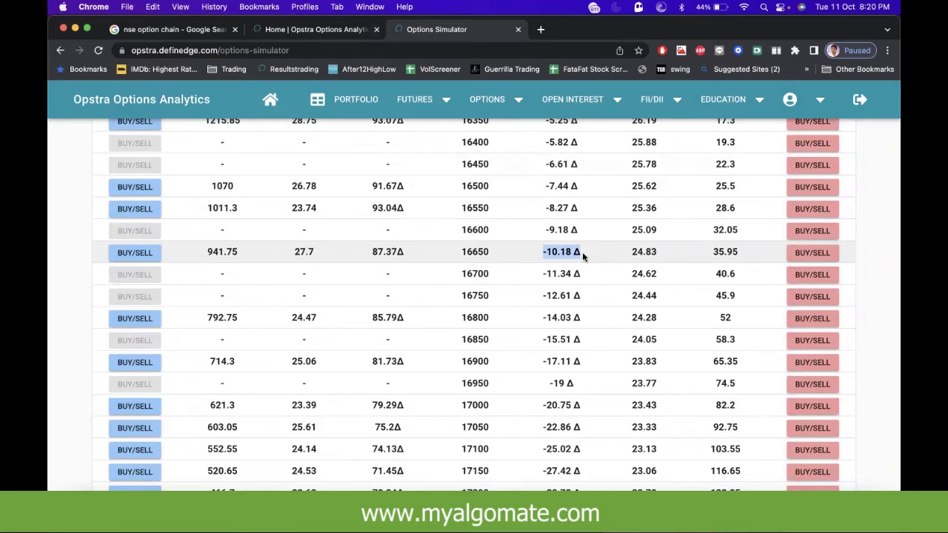
{"action": "scroll", "coordinate": [582, 252], "scroll_direction": "down", "scroll_amount": 1}
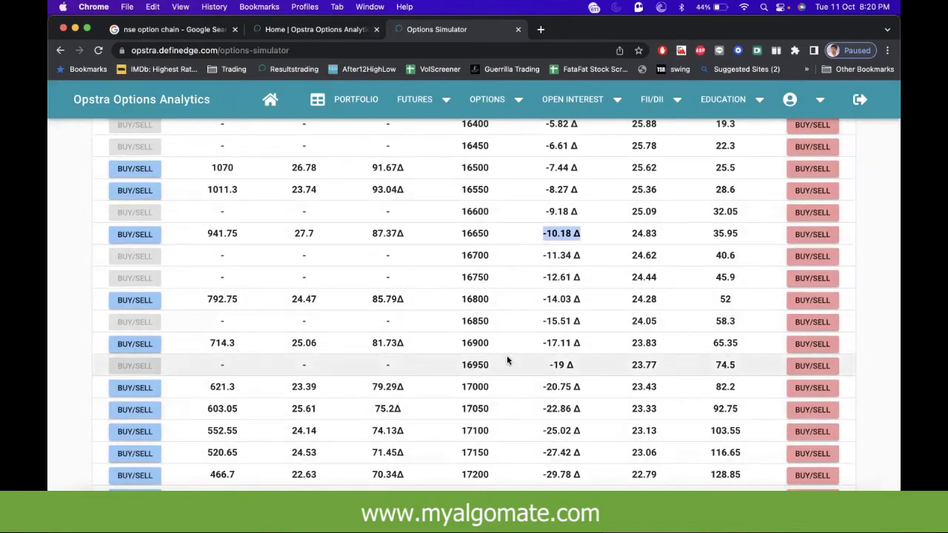
{"action": "left_click_drag", "start_coordinate": [539, 256], "coordinate": [580, 254]}
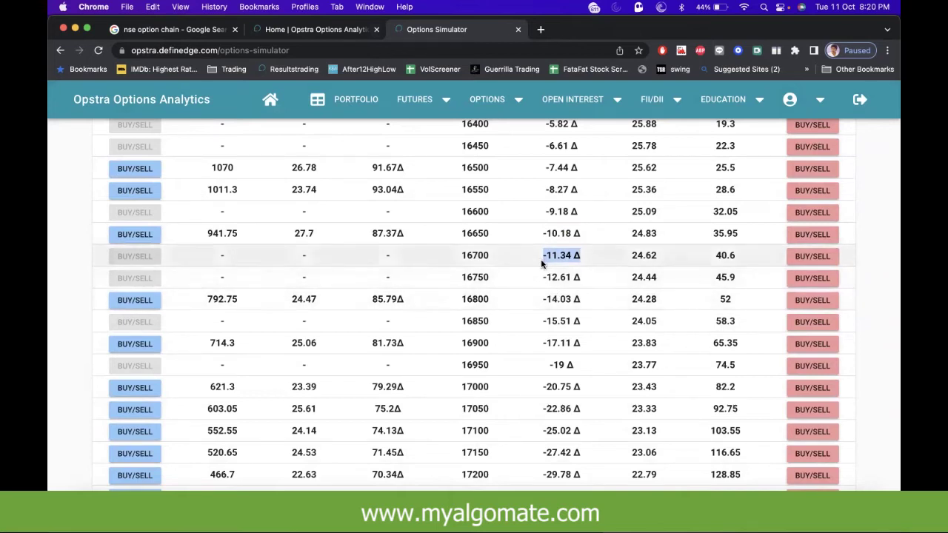
Examine the put deltas of the 16750, 16800, 17000 and 17100 strikes in the option chain
{"action": "left_click_drag", "start_coordinate": [543, 277], "coordinate": [581, 277]}
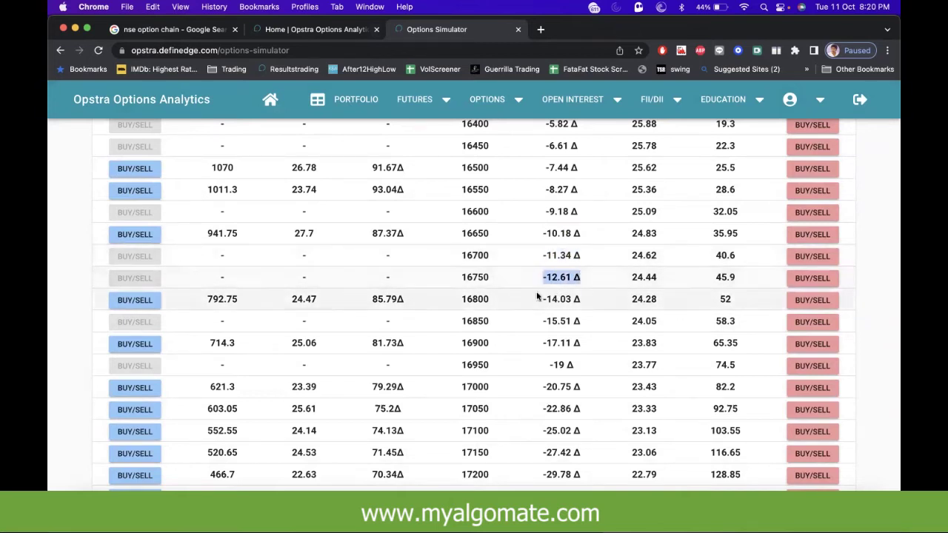
{"action": "left_click_drag", "start_coordinate": [537, 298], "coordinate": [581, 298]}
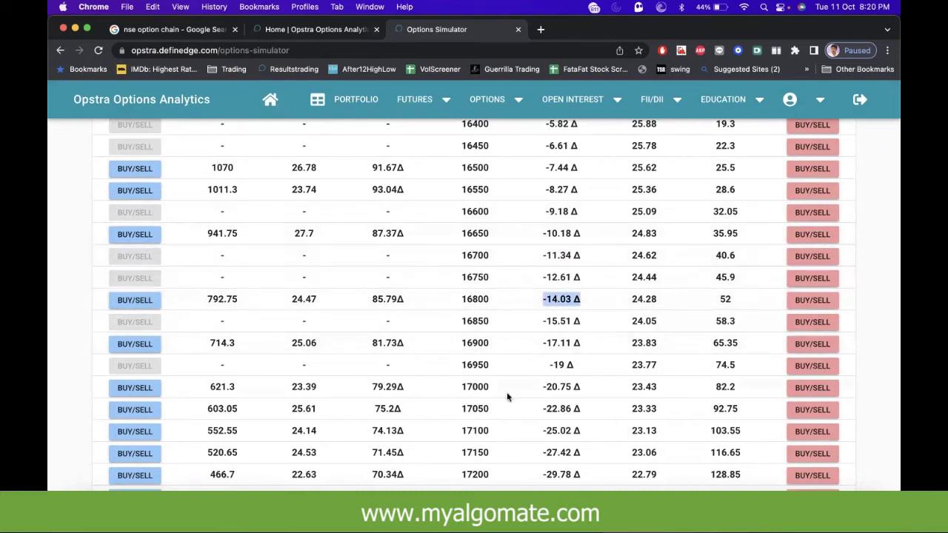
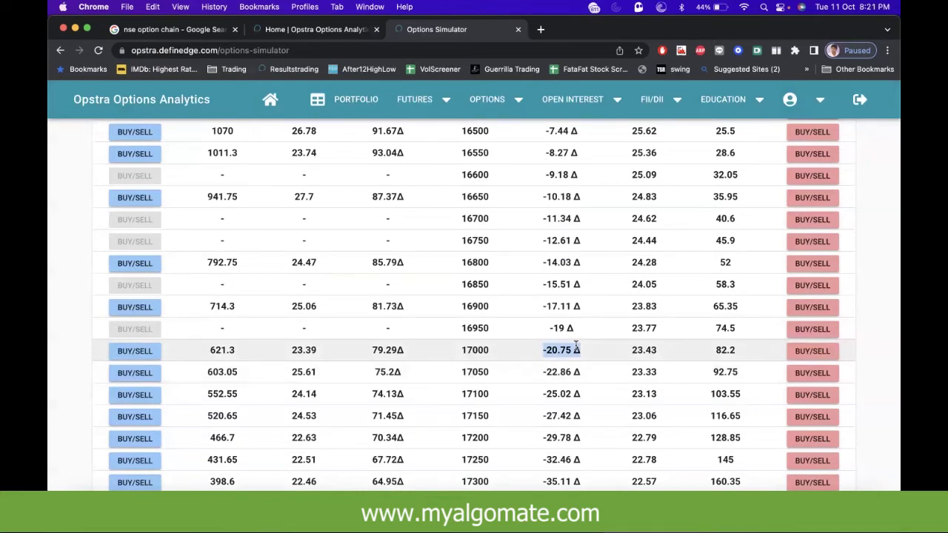
{"action": "left_click_drag", "start_coordinate": [544, 394], "coordinate": [588, 397]}
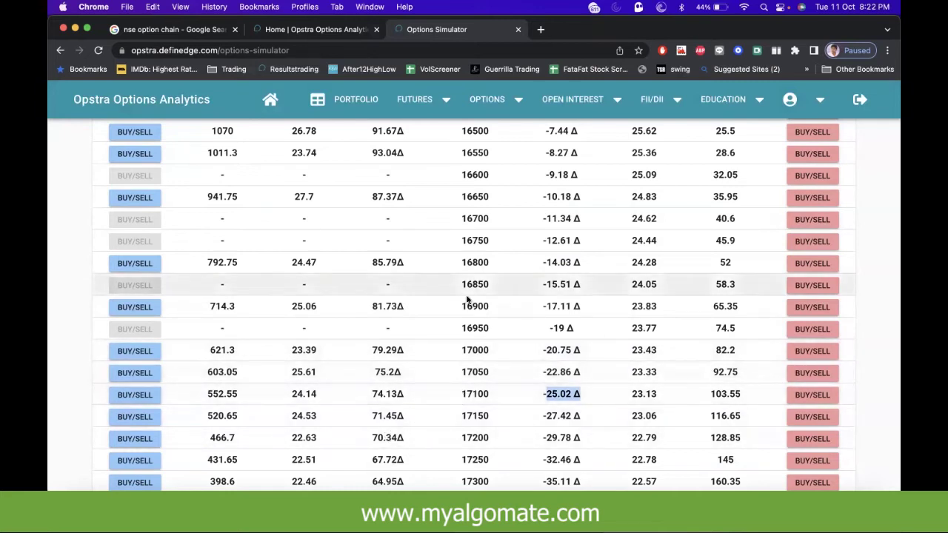
{"action": "left_click_drag", "start_coordinate": [541, 354], "coordinate": [581, 354]}
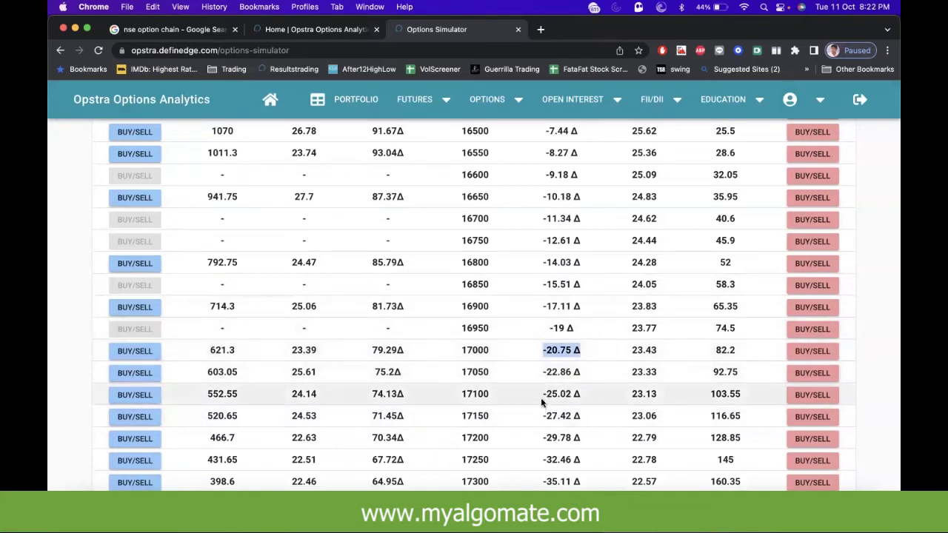
{"action": "left_click_drag", "start_coordinate": [542, 398], "coordinate": [591, 401]}
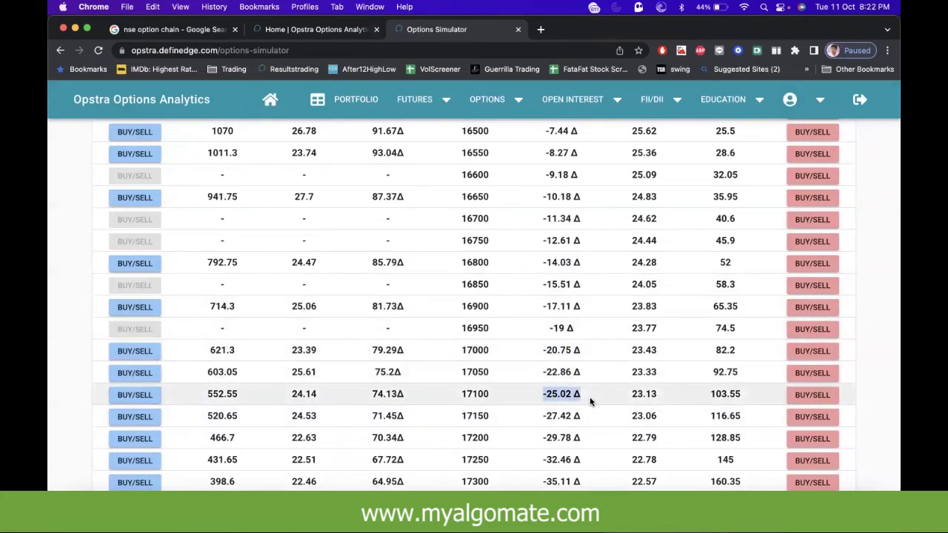
Compare the call delta and call LTP of the 17950 strike with the put LTP of the 17000 strike
{"action": "scroll", "coordinate": [434, 429], "scroll_direction": "down", "scroll_amount": 4}
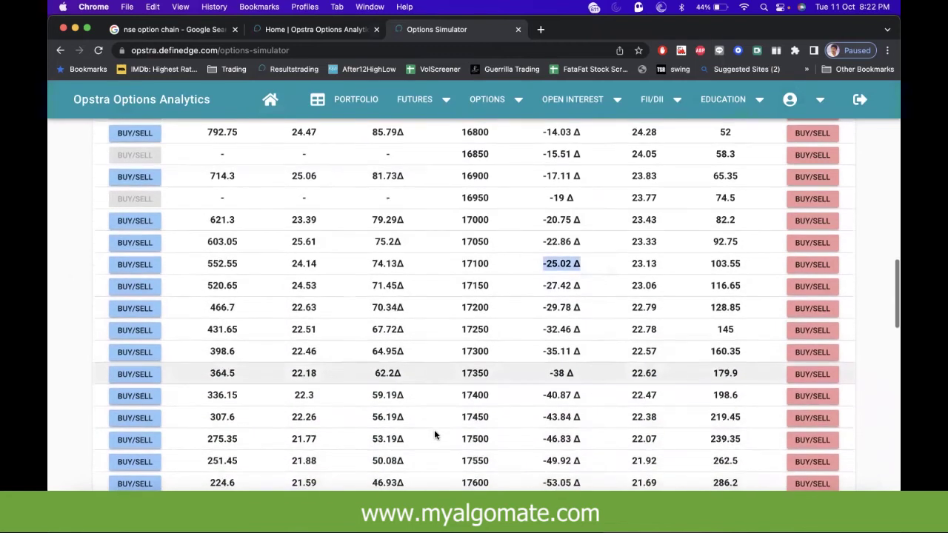
{"action": "scroll", "coordinate": [412, 460], "scroll_direction": "down", "scroll_amount": 3}
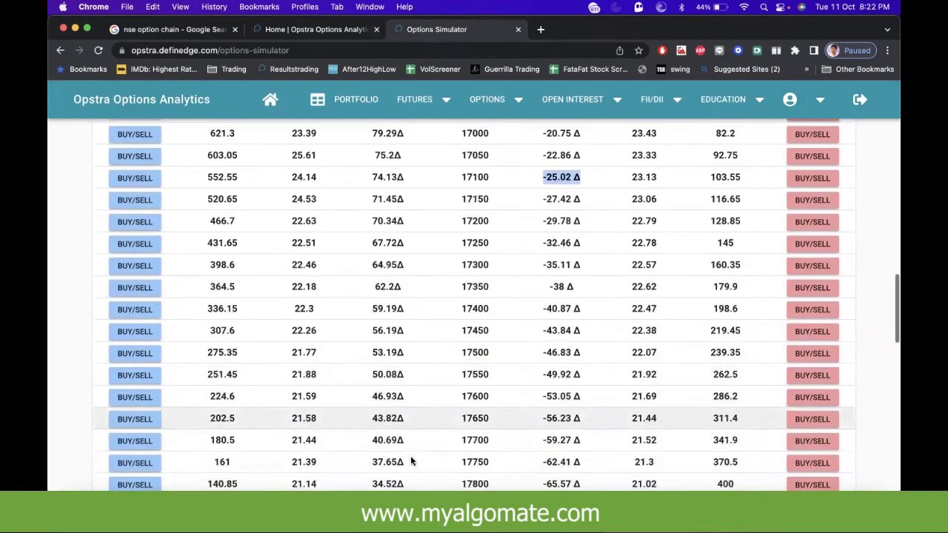
{"action": "scroll", "coordinate": [412, 393], "scroll_direction": "down", "scroll_amount": 3}
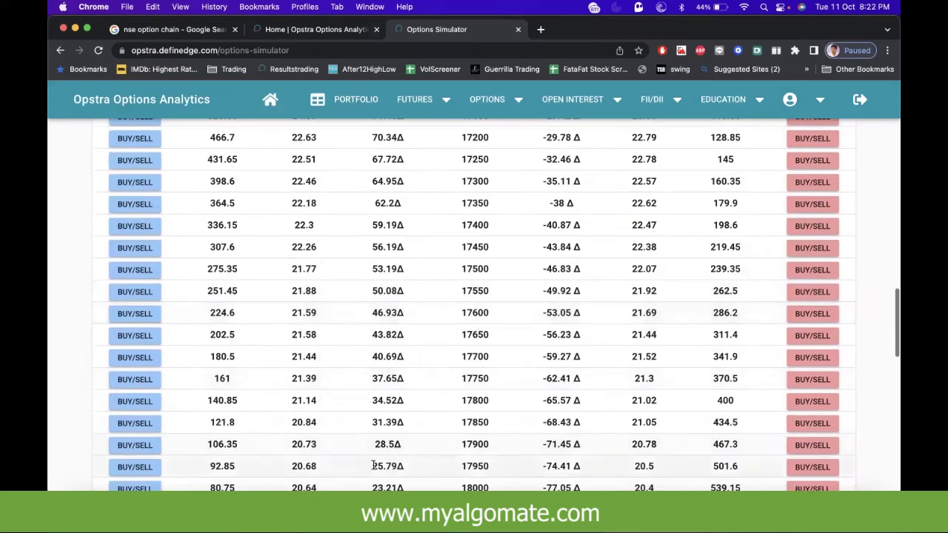
{"action": "left_click_drag", "start_coordinate": [371, 465], "coordinate": [405, 467]}
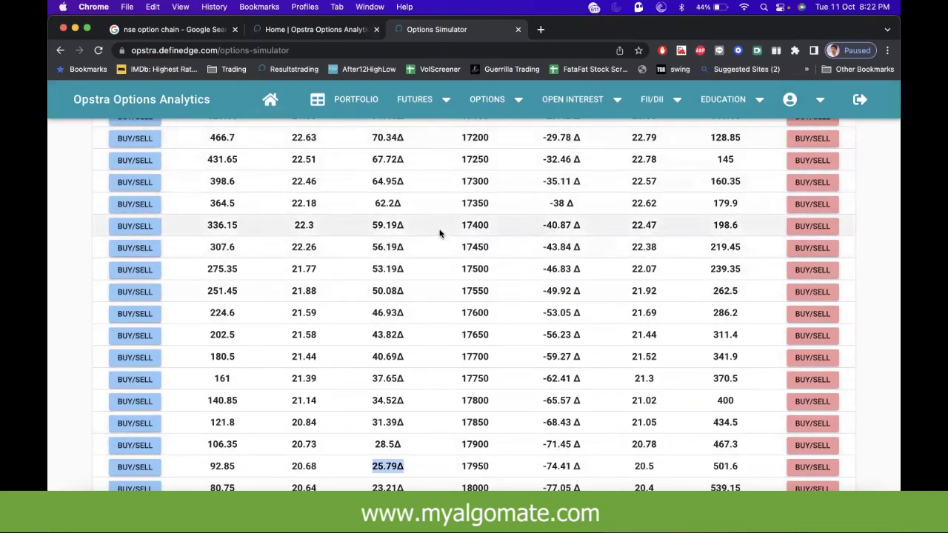
{"action": "left_click_drag", "start_coordinate": [208, 470], "coordinate": [253, 472]}
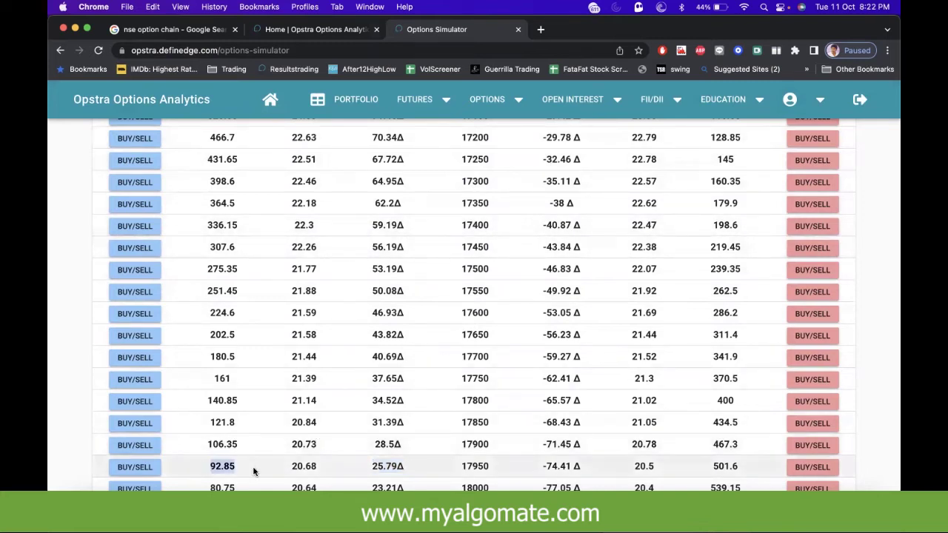
{"action": "scroll", "coordinate": [518, 356], "scroll_direction": "up", "scroll_amount": 3}
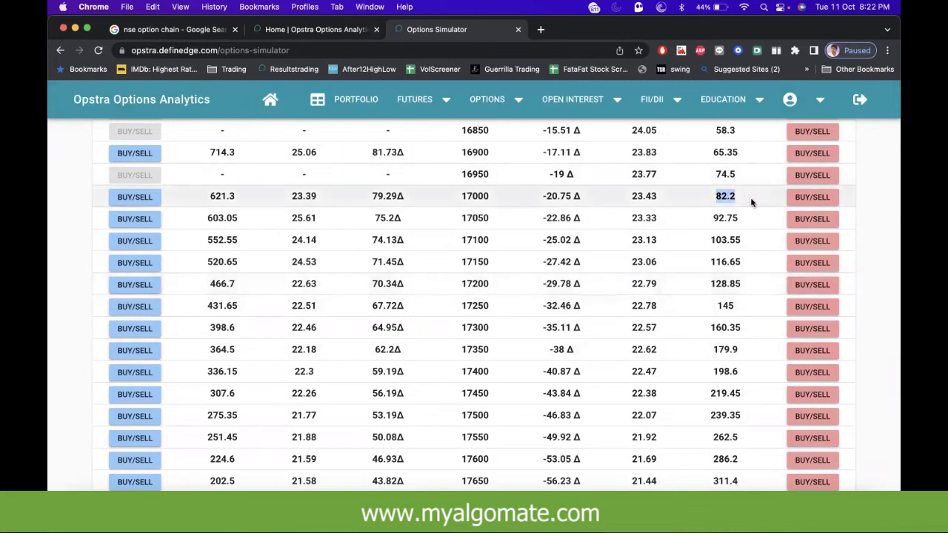
{"action": "key", "text": "super+ctrl+d"}
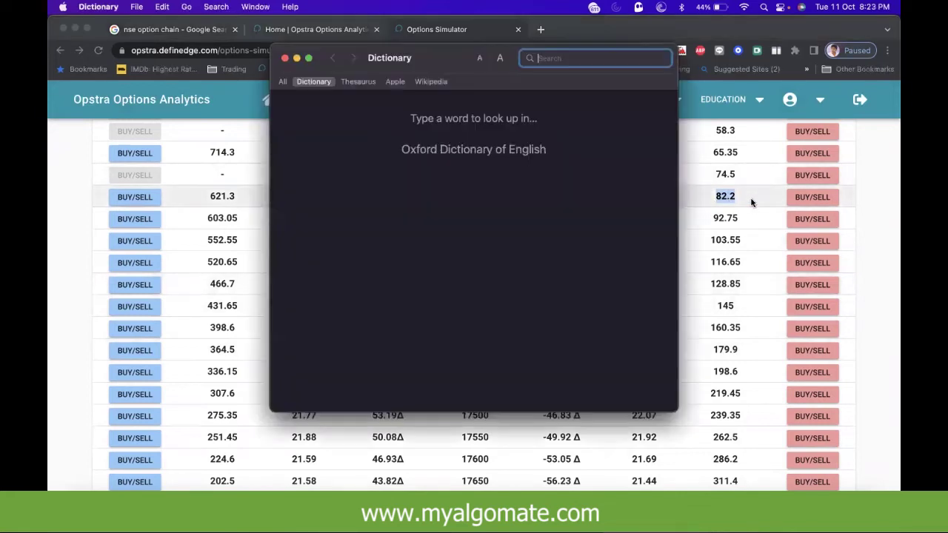
{"action": "left_click", "coordinate": [285, 58]}
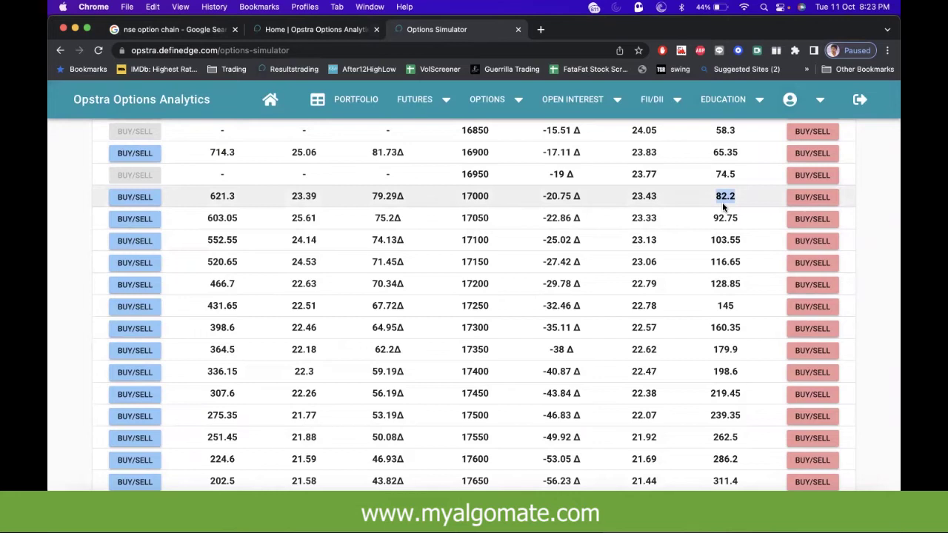
Switch to the Delta Adjustment 1.0.6 window on the remote desktop and check its Interest setting
{"action": "key", "text": "ctrl+Right"}
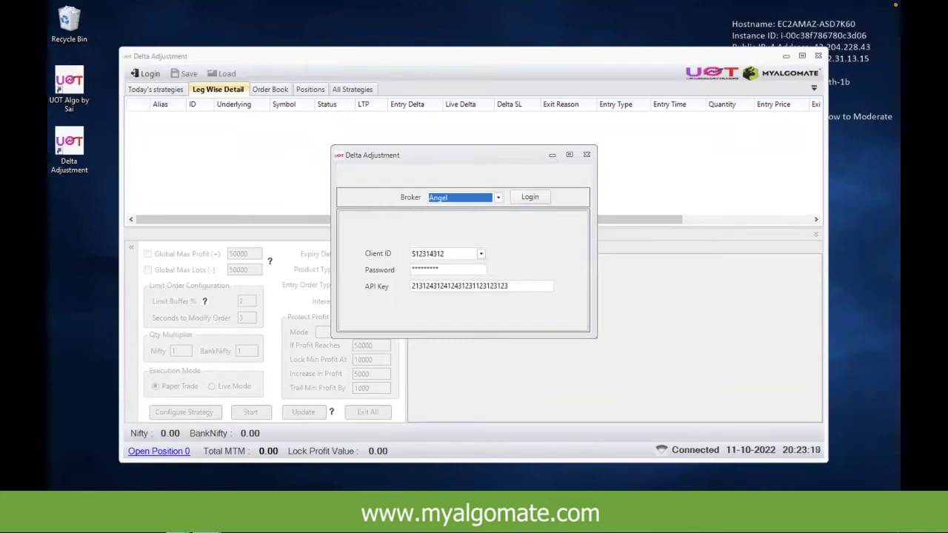
{"action": "left_click", "coordinate": [303, 488]}
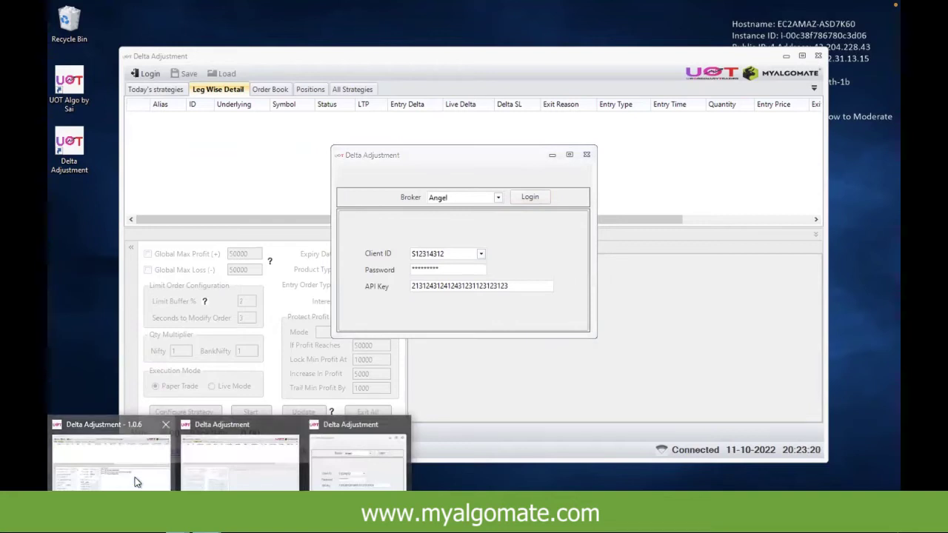
{"action": "left_click", "coordinate": [135, 485]}
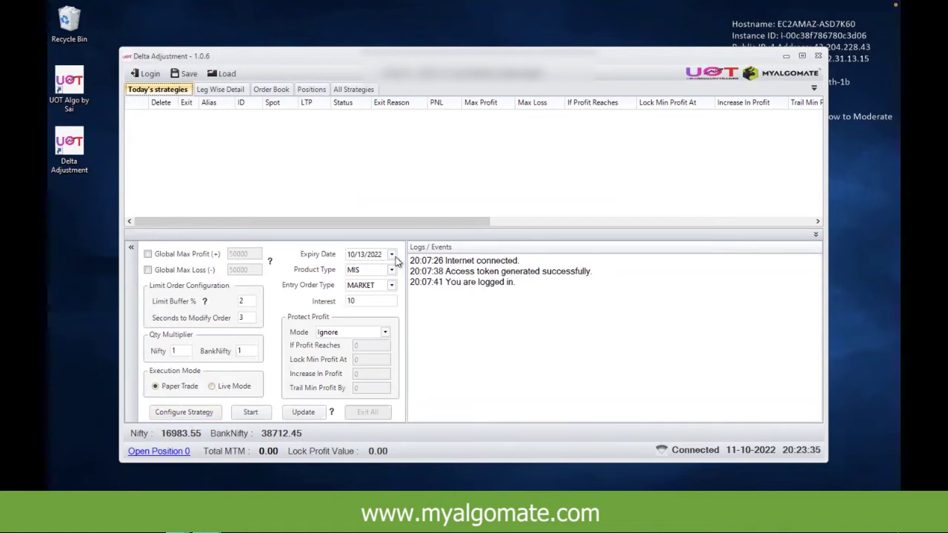
{"action": "left_click", "coordinate": [351, 301]}
{"action": "left_click_drag", "start_coordinate": [345, 304], "coordinate": [368, 303]}
Start configuring a new strategy with the alias name s and NIFTY BANK as the underlying
{"action": "left_click", "coordinate": [188, 413]}
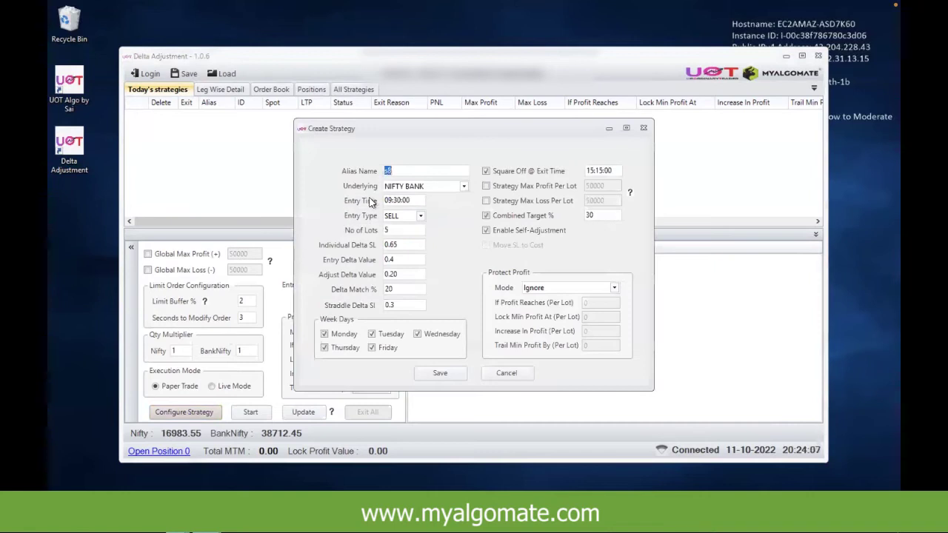
{"action": "key", "text": "BackSpace"}
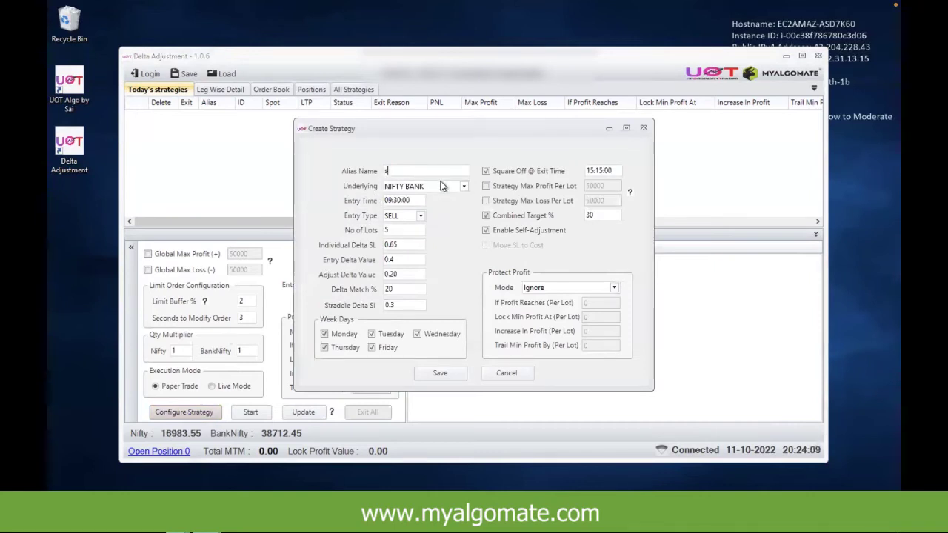
{"action": "left_click", "coordinate": [440, 187]}
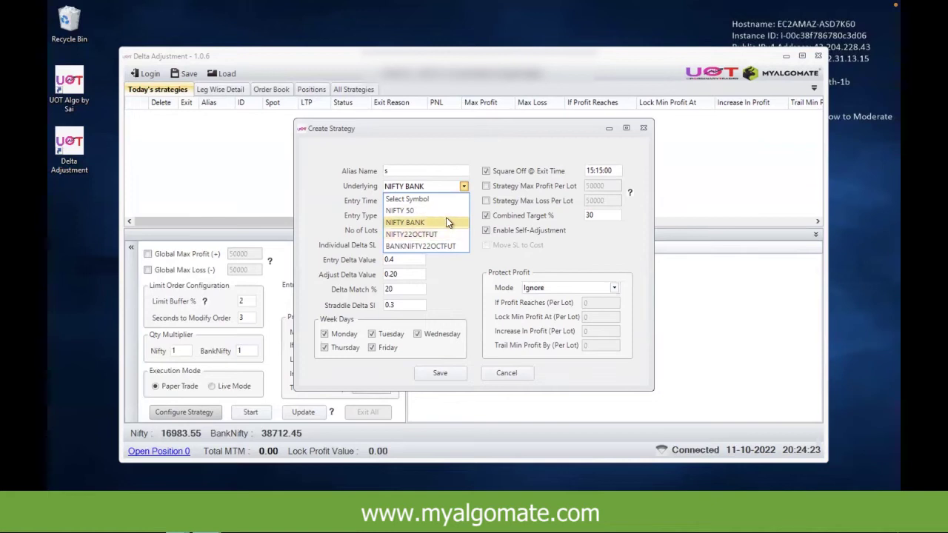
{"action": "left_click", "coordinate": [354, 225]}
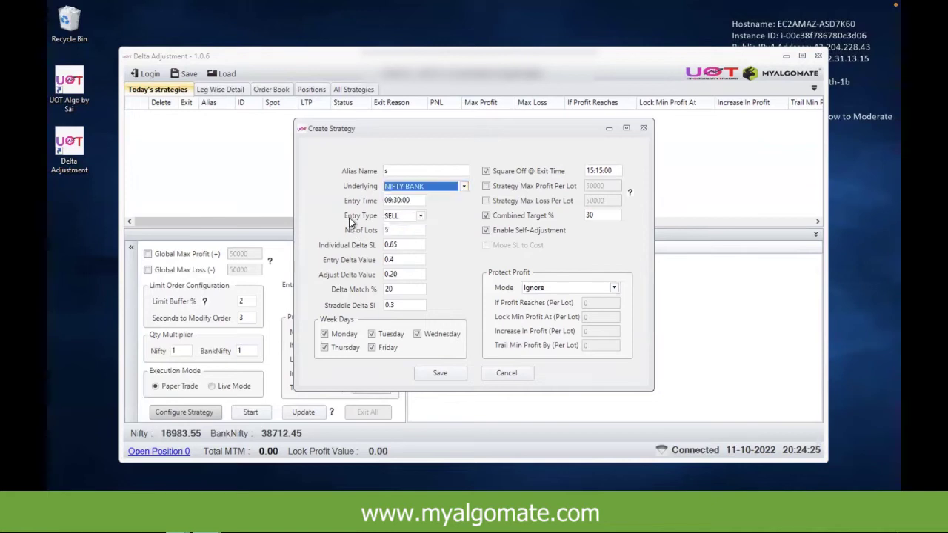
Review the strategy's entry time, entry type choices and number of lots, keeping SELL as the entry type
{"action": "left_click", "coordinate": [390, 215]}
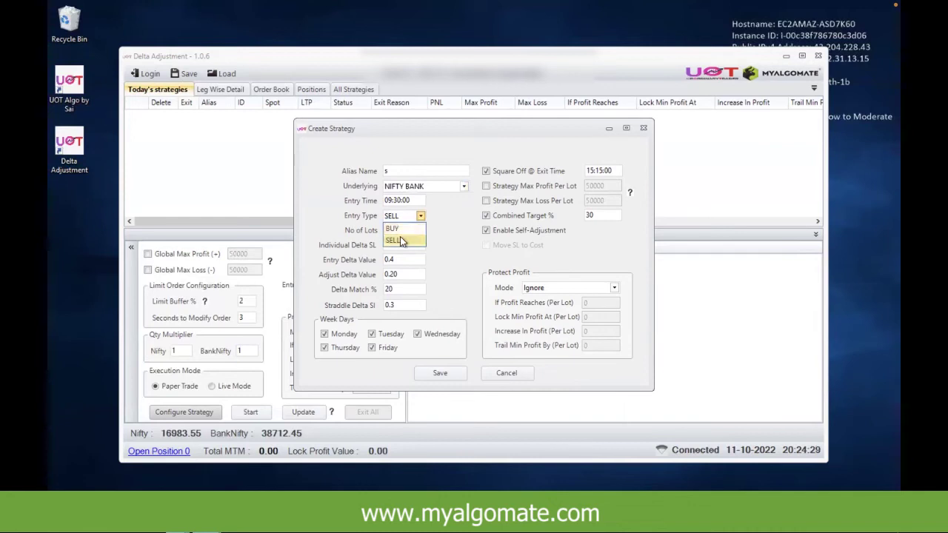
{"action": "left_click", "coordinate": [440, 187]}
{"action": "left_click_drag", "start_coordinate": [410, 200], "coordinate": [368, 199]}
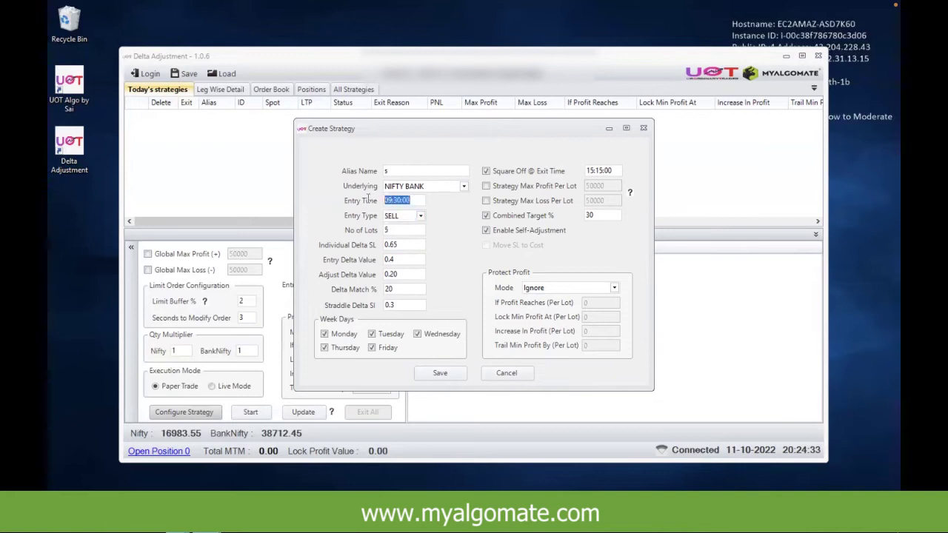
{"action": "left_click", "coordinate": [408, 216]}
{"action": "left_click", "coordinate": [400, 239]}
{"action": "double_click", "coordinate": [386, 230]}
Review the Entry Delta Value and see how toggling Enable Self-Adjustment affects the Move SL to Cost option
{"action": "left_click", "coordinate": [408, 260]}
{"action": "left_click_drag", "start_coordinate": [407, 260], "coordinate": [353, 265]}
{"action": "left_click", "coordinate": [410, 261]}
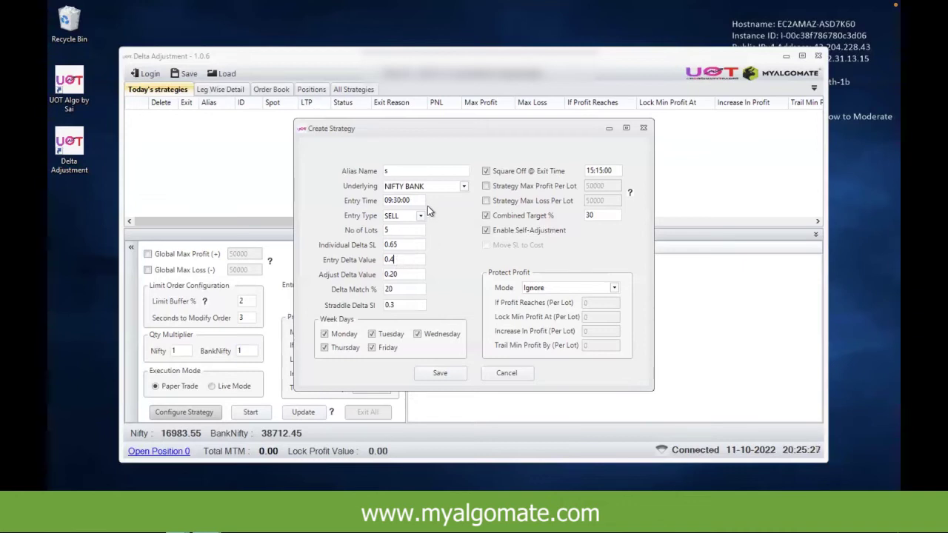
{"action": "double_click", "coordinate": [383, 259]}
{"action": "left_click", "coordinate": [486, 230]}
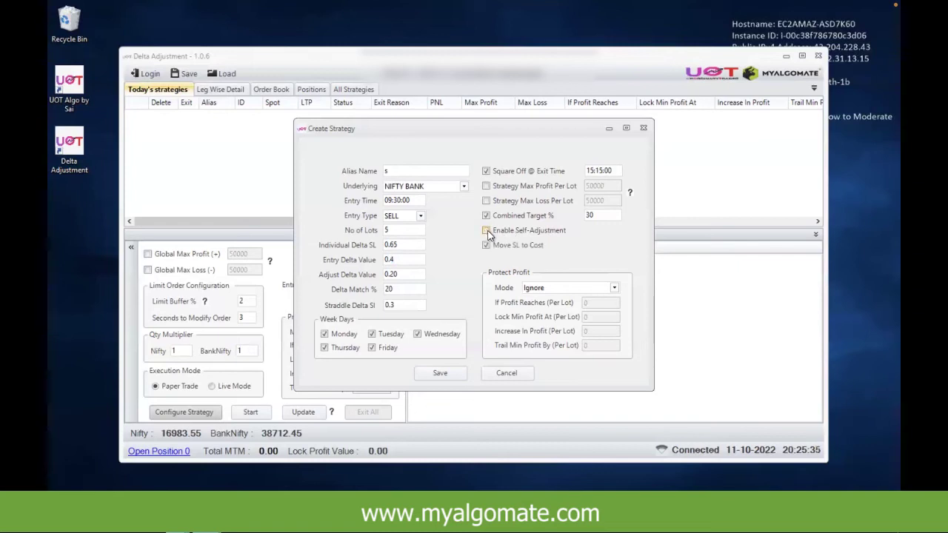
{"action": "left_click", "coordinate": [486, 230]}
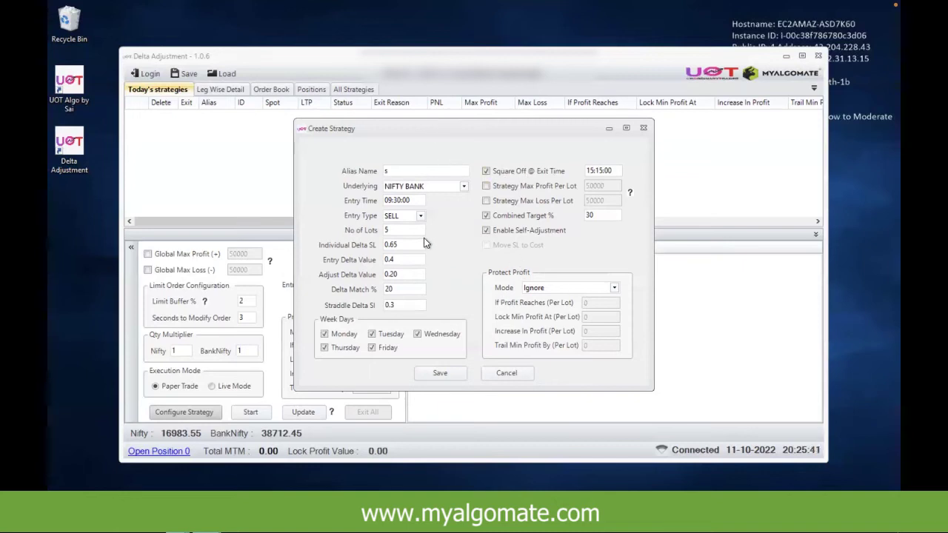
{"action": "left_click", "coordinate": [356, 233]}
Set the Adjust Delta Value to 0.1 and review the entry delta and straddle delta stop-loss fields
{"action": "left_click_drag", "start_coordinate": [399, 260], "coordinate": [364, 260]}
{"action": "left_click_drag", "start_coordinate": [404, 274], "coordinate": [367, 276]}
{"action": "type", "text": "0.1"}
{"action": "left_click_drag", "start_coordinate": [407, 260], "coordinate": [365, 270]}
{"action": "left_click_drag", "start_coordinate": [404, 306], "coordinate": [366, 305]}
{"action": "left_click", "coordinate": [421, 307]}
Set the Combined Target to 80% and disable Self-Adjustment for the strategy
{"action": "left_click", "coordinate": [600, 215]}
{"action": "double_click", "coordinate": [600, 215]}
{"action": "type", "text": "80"}
{"action": "left_click", "coordinate": [517, 235]}
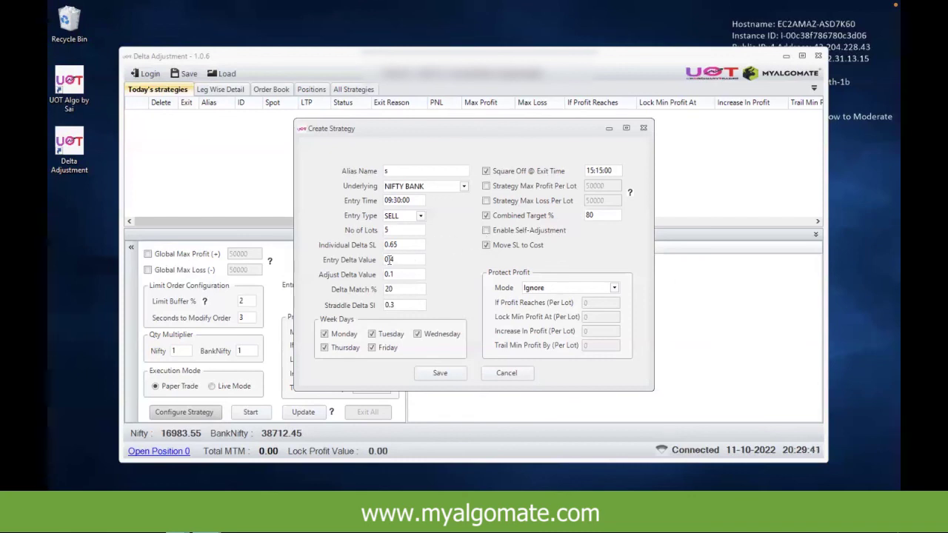
Set the strategy's Entry Delta Value to 0.3
{"action": "left_click", "coordinate": [407, 260]}
{"action": "key", "text": "BackSpace"}
{"action": "type", "text": "2"}
{"action": "key", "text": "BackSpace"}
{"action": "type", "text": "3"}
Set the Individual Delta SL to 0.5, and save the strategy and close its dialog
{"action": "left_click", "coordinate": [406, 245]}
{"action": "key", "text": "BackSpace"}
{"action": "key", "text": "BackSpace"}
{"action": "type", "text": "5"}
{"action": "left_click", "coordinate": [443, 373]}
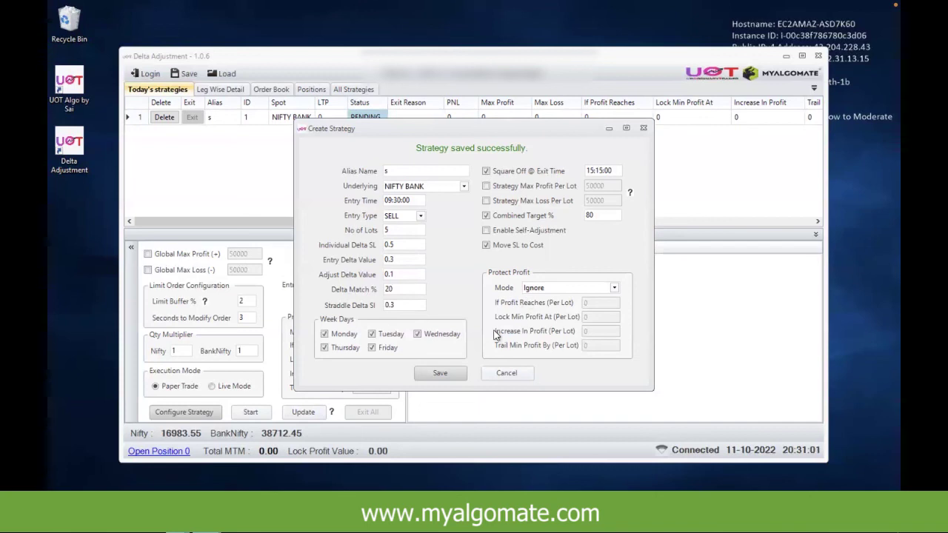
{"action": "left_click", "coordinate": [506, 373]}
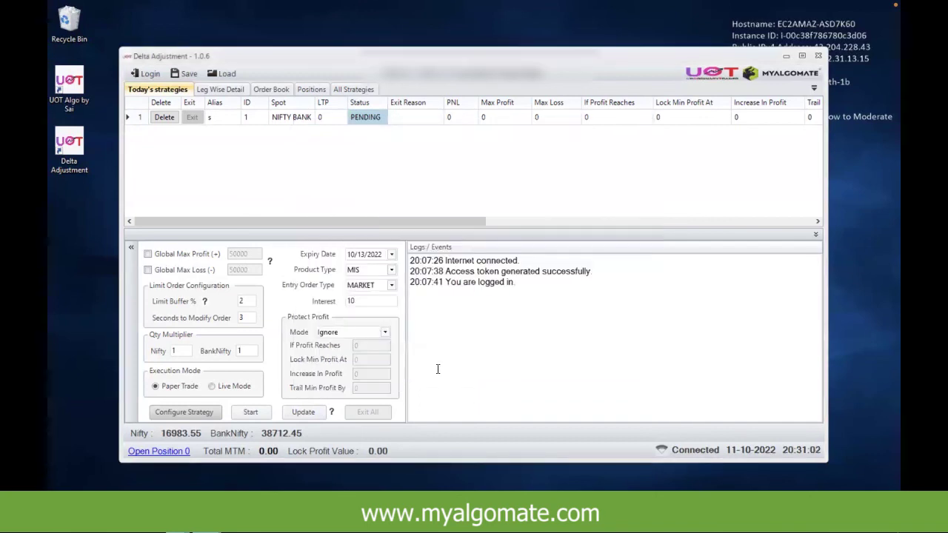